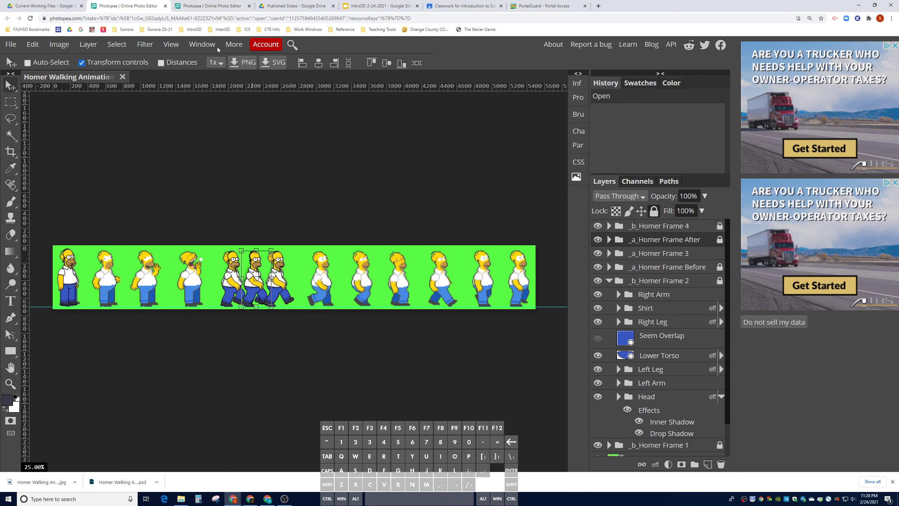
# Look at the finished walking animation in the other open document and return to the working document
pyautogui.click(216, 7)
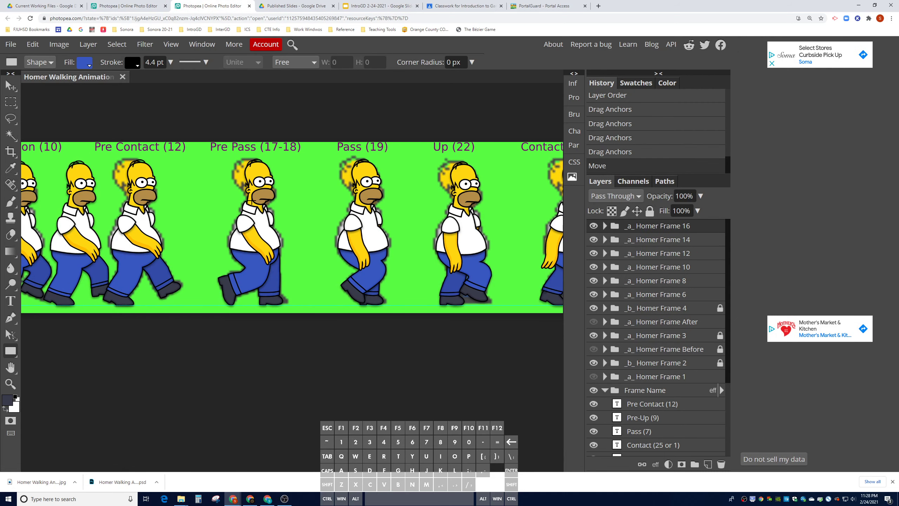
pyautogui.click(133, 7)
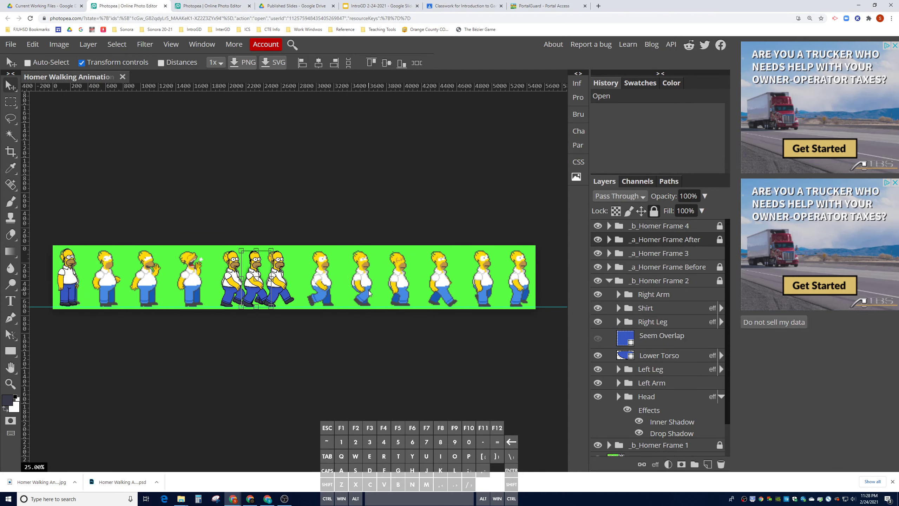
# Duplicate the _b_Homer Frame 4 group and move the copy onto the next blurry reference pose to its right
pyautogui.hotkey('ctrl', '=')
pyautogui.hotkey('ctrl', '=')
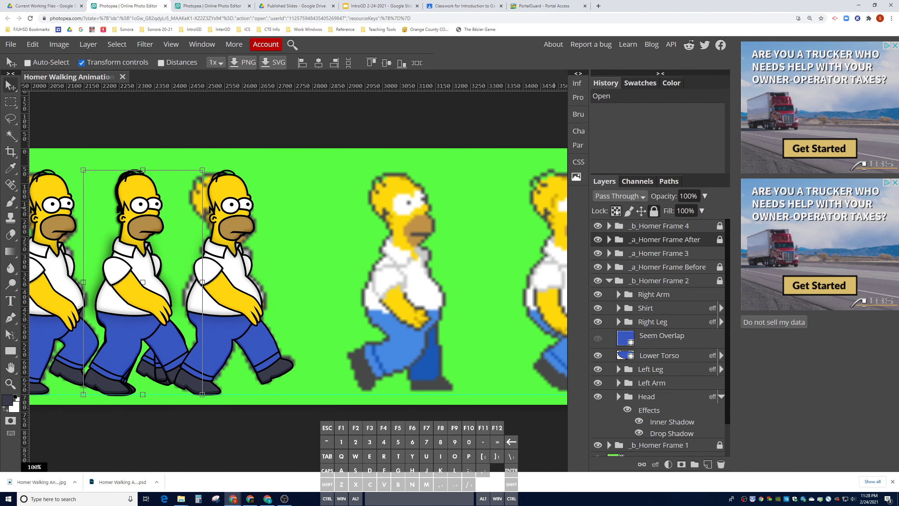
pyautogui.click(662, 227)
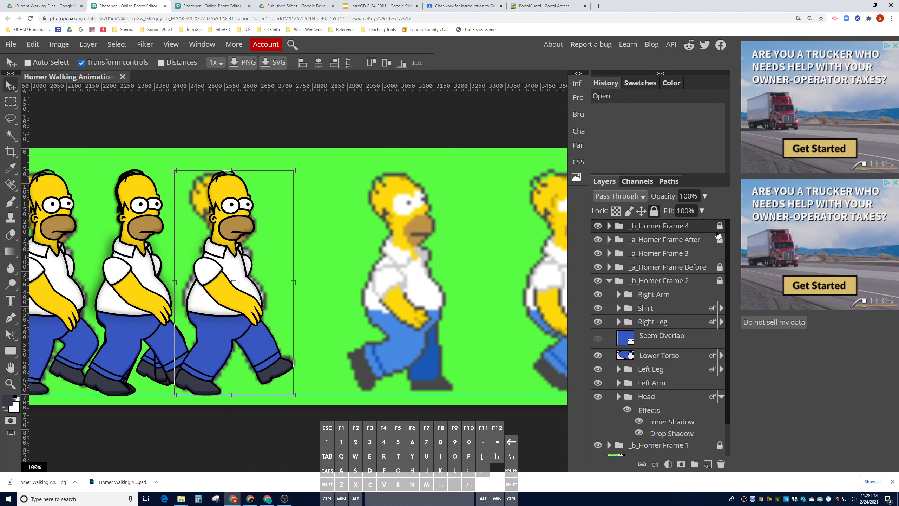
pyautogui.rightClick(676, 226)
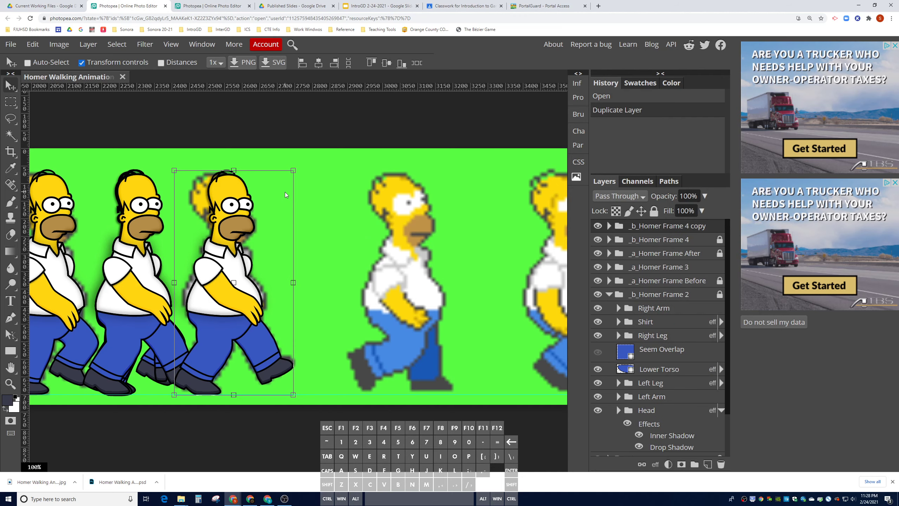
pyautogui.moveTo(231, 185); pyautogui.dragTo(414, 184)
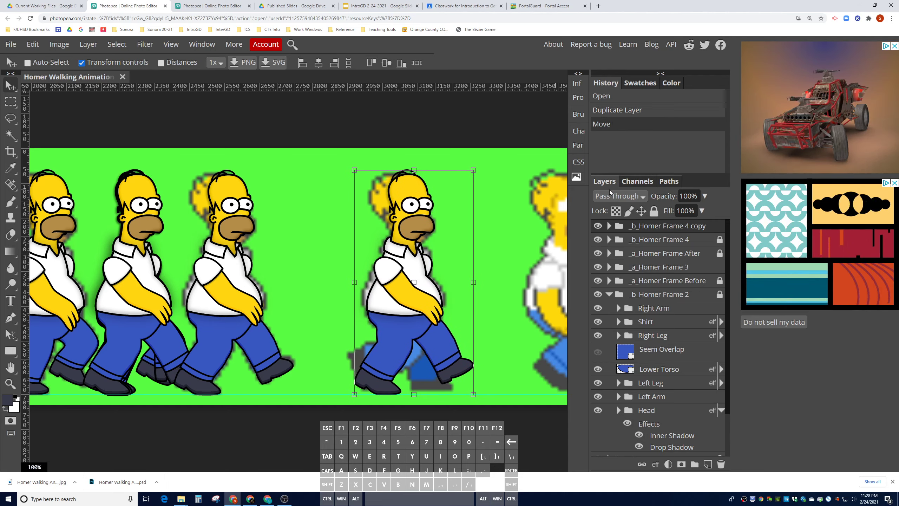
# Lower the copied group's opacity to 50% and nudge it slightly left to line its torso up with the reference pose
pyautogui.click(702, 210)
pyautogui.moveTo(696, 211); pyautogui.dragTo(681, 212)
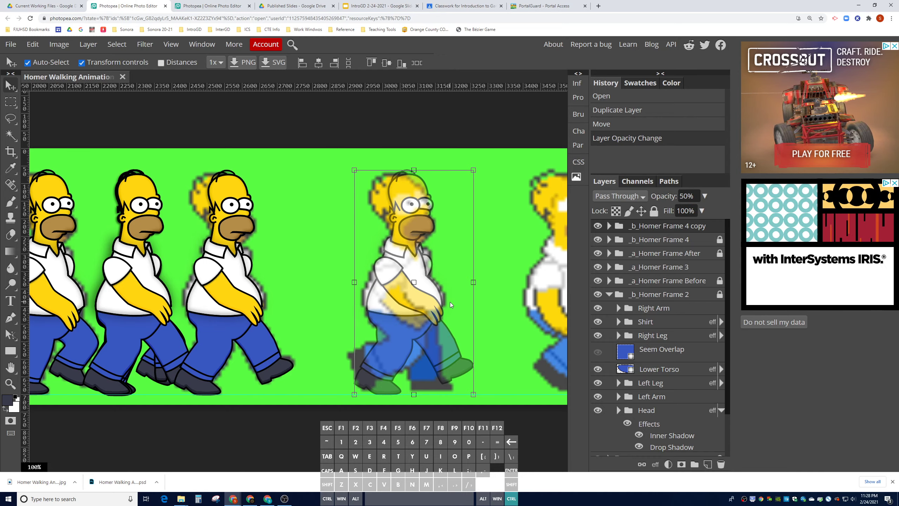
pyautogui.hotkey('ctrl', '=')
pyautogui.moveTo(330, 287); pyautogui.dragTo(123, 242)
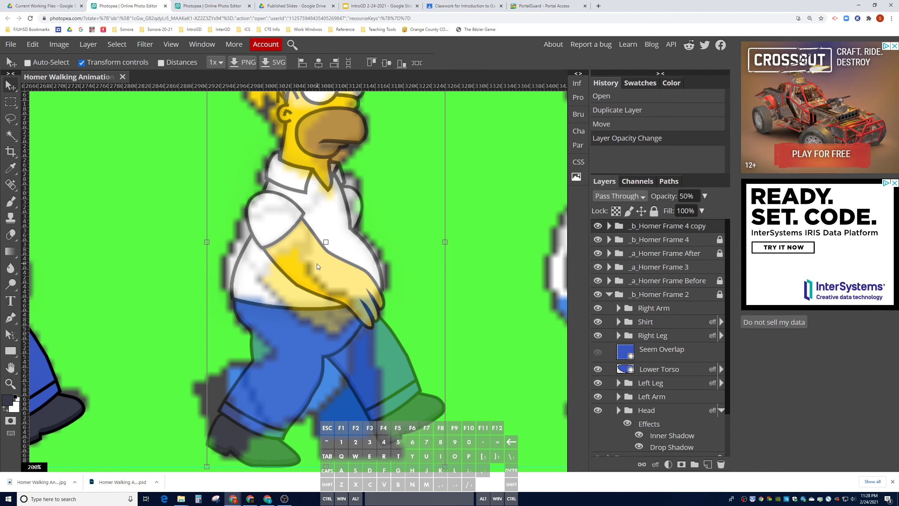
pyautogui.press('Left')
pyautogui.press('Left')
pyautogui.press('Left')
pyautogui.press('Left')
pyautogui.press('Left')
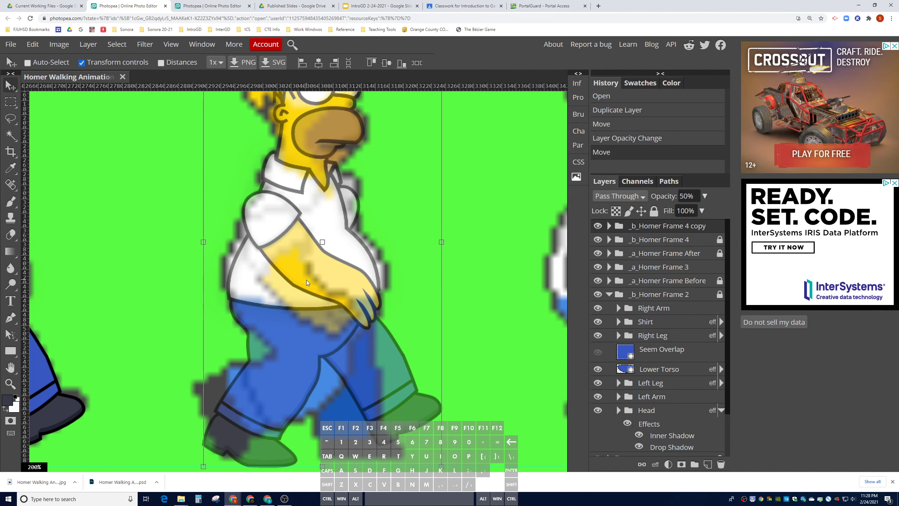
pyautogui.press('Right')
pyautogui.press('Right')
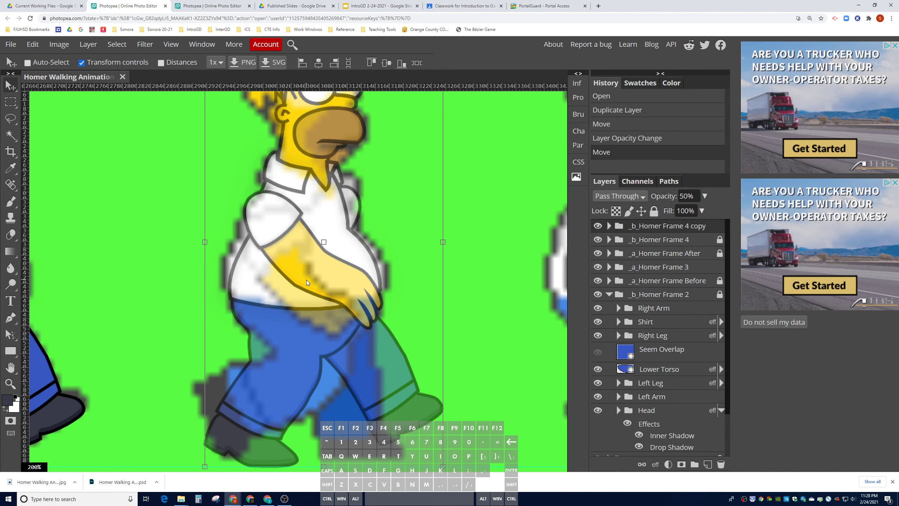
# Rename the copied group as _b_Homer Frame 6
pyautogui.scroll(-1, 177, 270)
pyautogui.scroll(1, 178, 270)
pyautogui.hotkey('ctrl', '-')
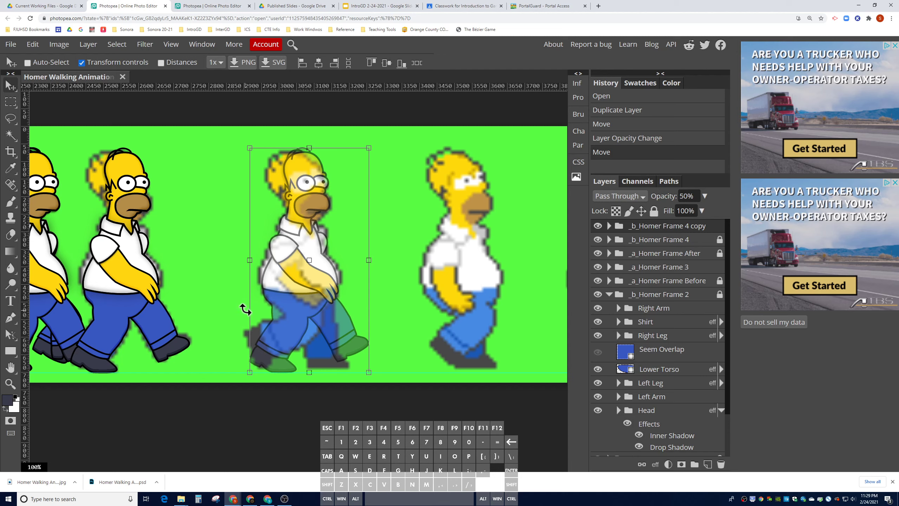
pyautogui.doubleClick(685, 227)
pyautogui.click(674, 227)
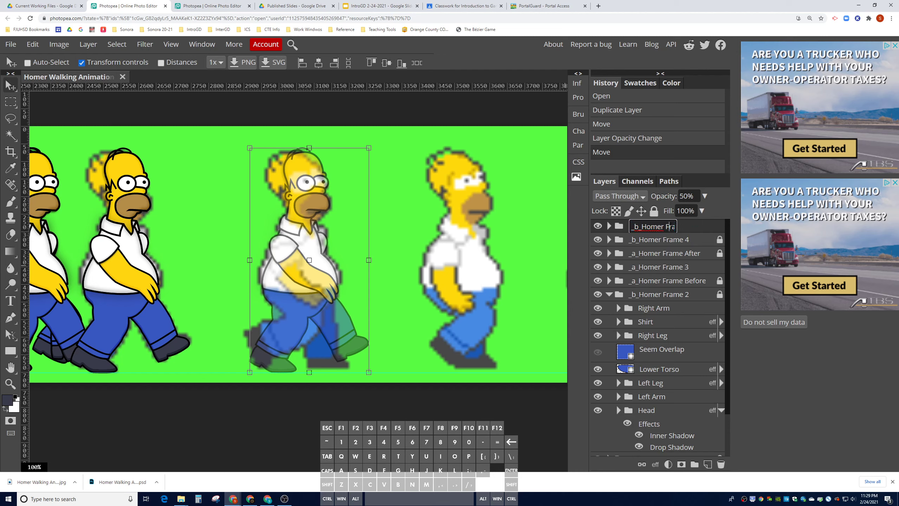
pyautogui.press('BackSpace')
pyautogui.press('BackSpace')
pyautogui.press('BackSpace')
pyautogui.press('BackSpace')
pyautogui.press('BackSpace')
pyautogui.press('BackSpace')
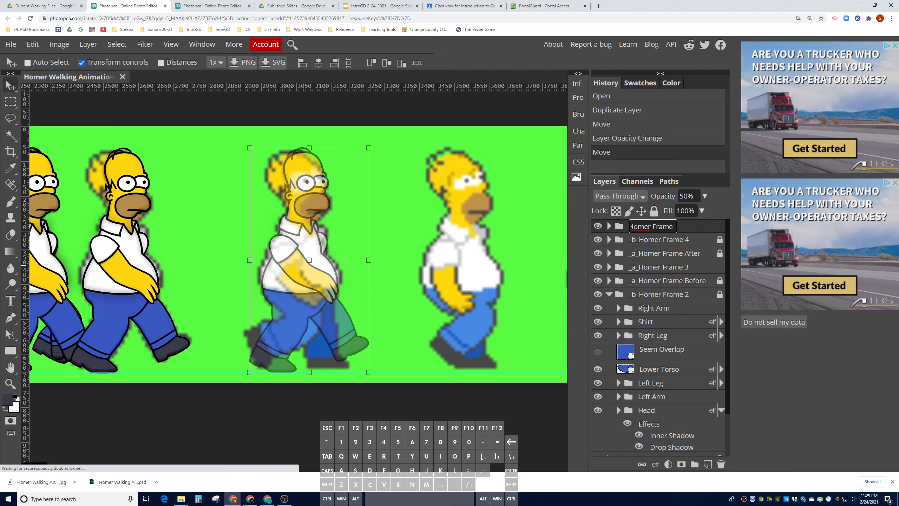
pyautogui.write('6')
pyautogui.press('Return')
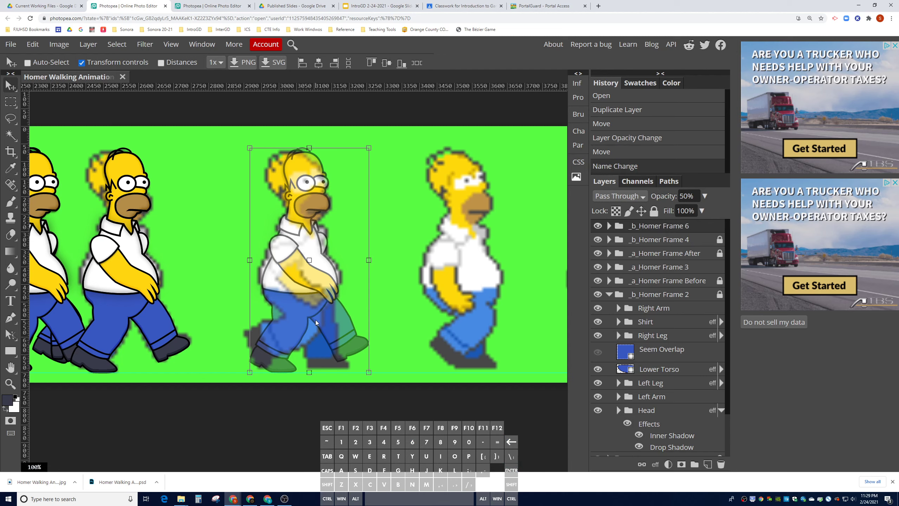
# Rotate the Right Arm group in _b_Homer Frame 6 by 10° around a pivot placed at the shoulder
pyautogui.click(609, 226)
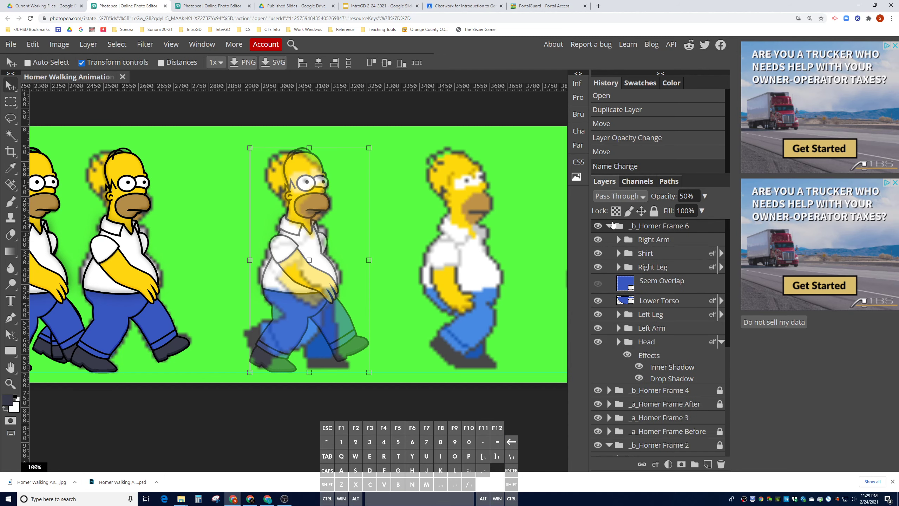
pyautogui.click(647, 242)
pyautogui.moveTo(304, 269); pyautogui.dragTo(282, 249)
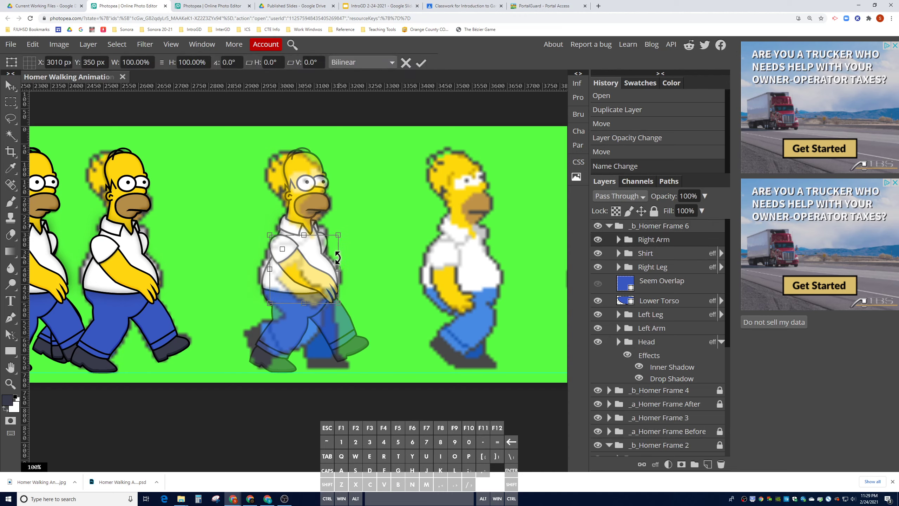
pyautogui.moveTo(337, 257); pyautogui.dragTo(335, 267)
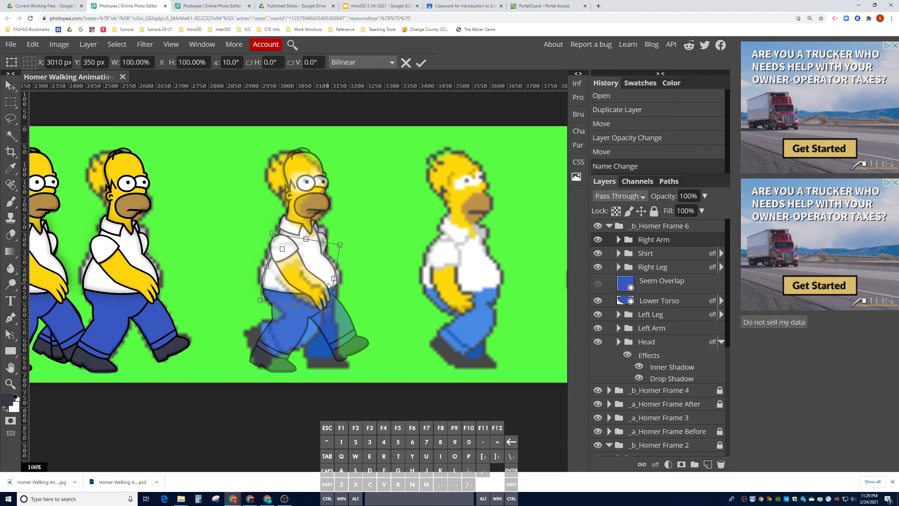
# Apply the arm rotation and adjust the forearm anchors of the Right Arm shape with the Pen tool to follow the reference
pyautogui.hotkey('ctrl', '+')
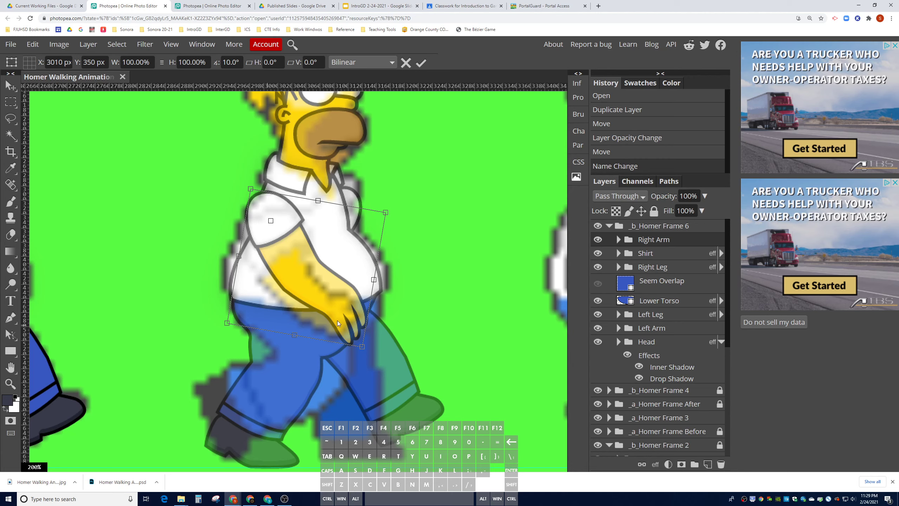
pyautogui.click(619, 240)
pyautogui.click(670, 279)
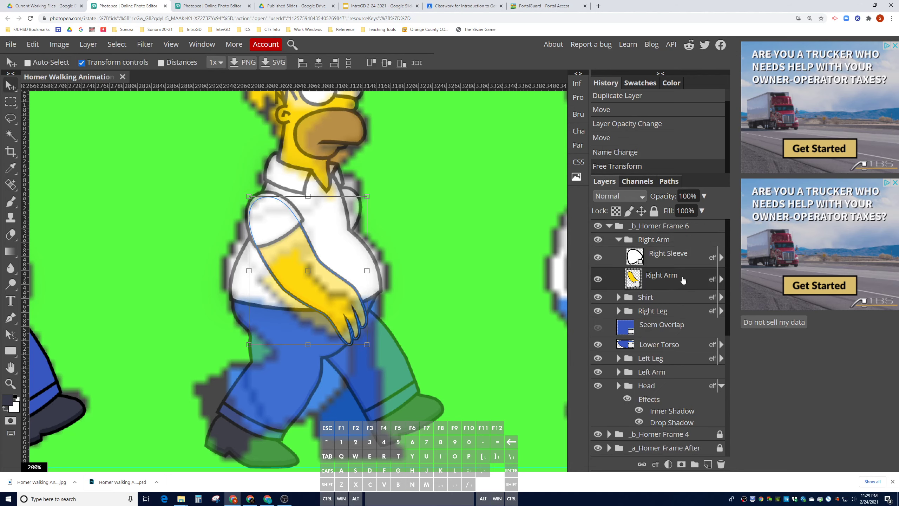
pyautogui.click(15, 331)
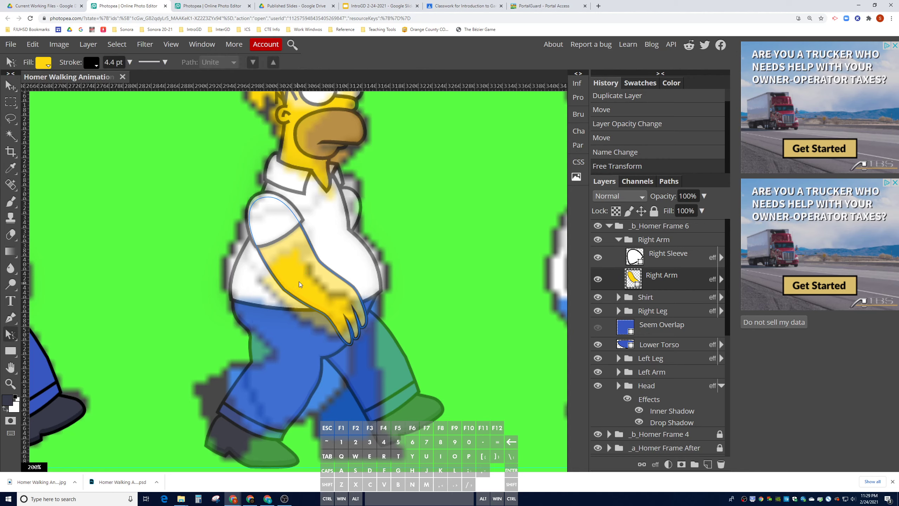
pyautogui.click(300, 284)
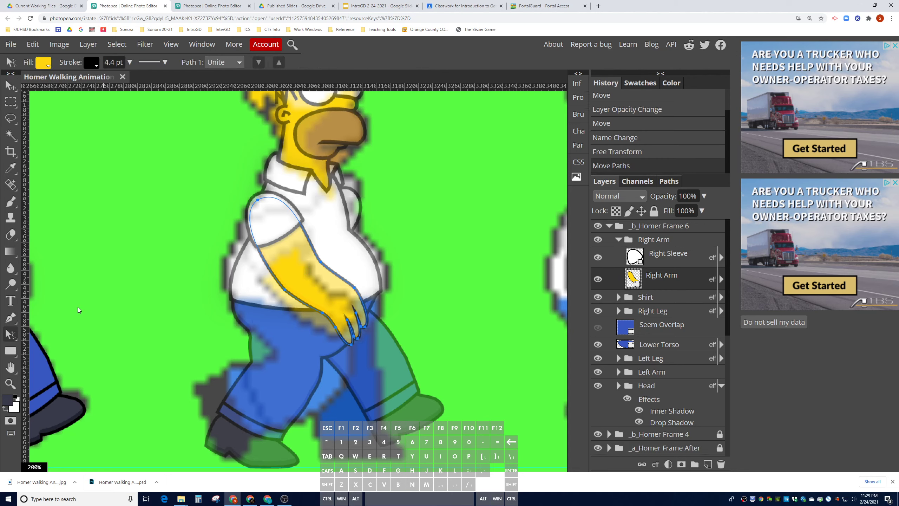
pyautogui.click(10, 318)
pyautogui.click(286, 290)
pyautogui.moveTo(285, 290); pyautogui.dragTo(324, 257)
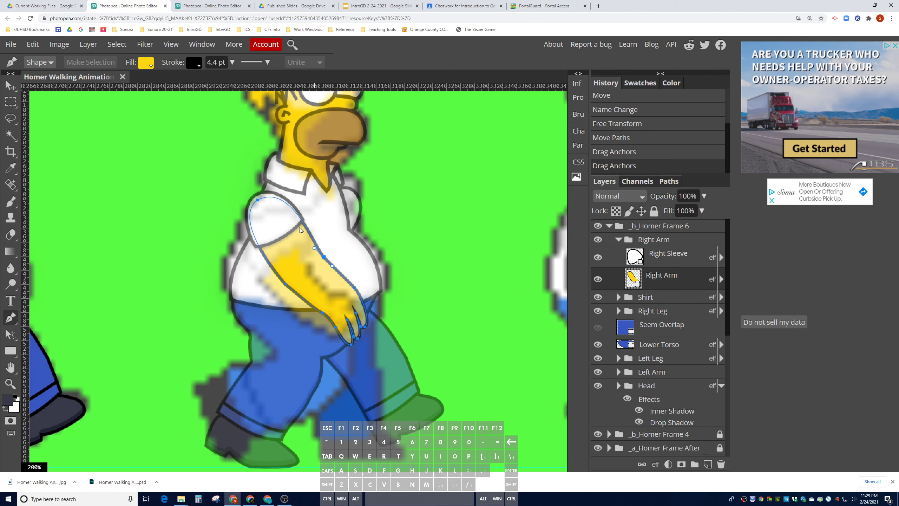
pyautogui.click(650, 245)
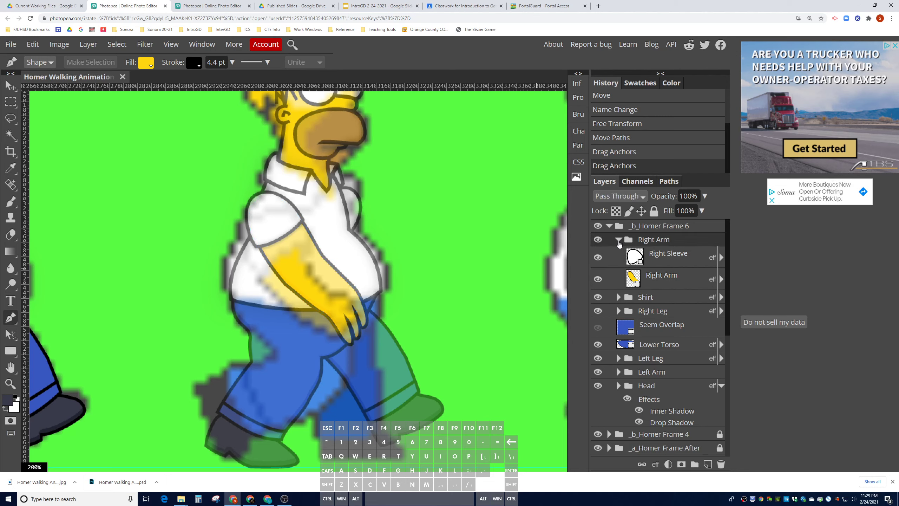
pyautogui.click(619, 240)
# Reshape the front edge and hem of the Right Leg shape with the Pen tool, moving the thigh, shin and hem anchors to the reference
pyautogui.click(647, 254)
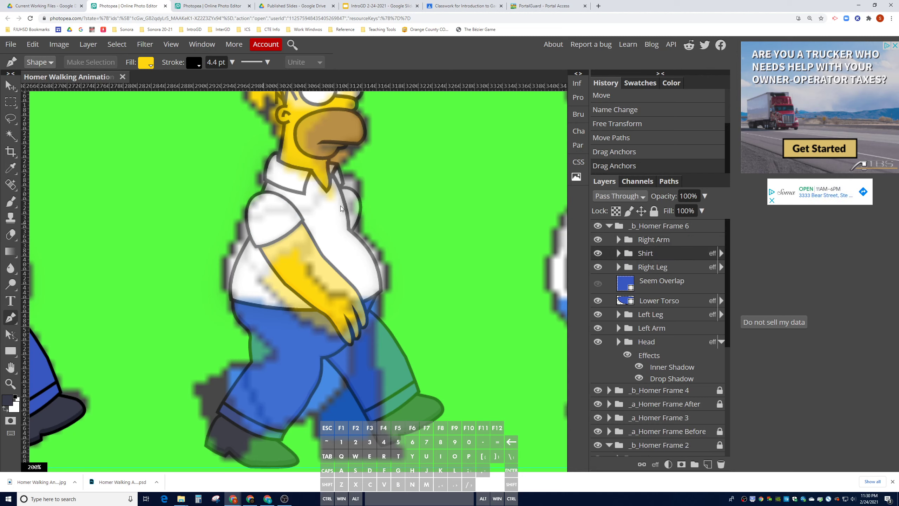
pyautogui.click(651, 266)
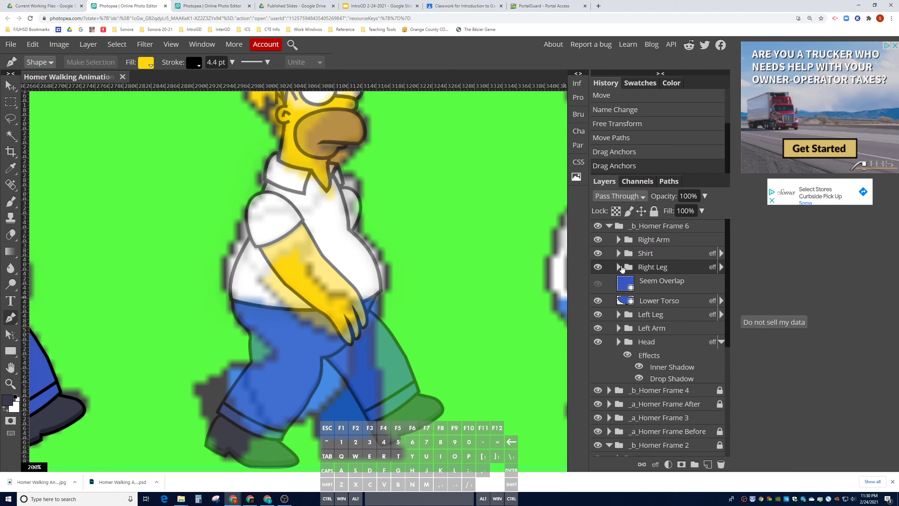
pyautogui.click(620, 267)
pyautogui.click(659, 297)
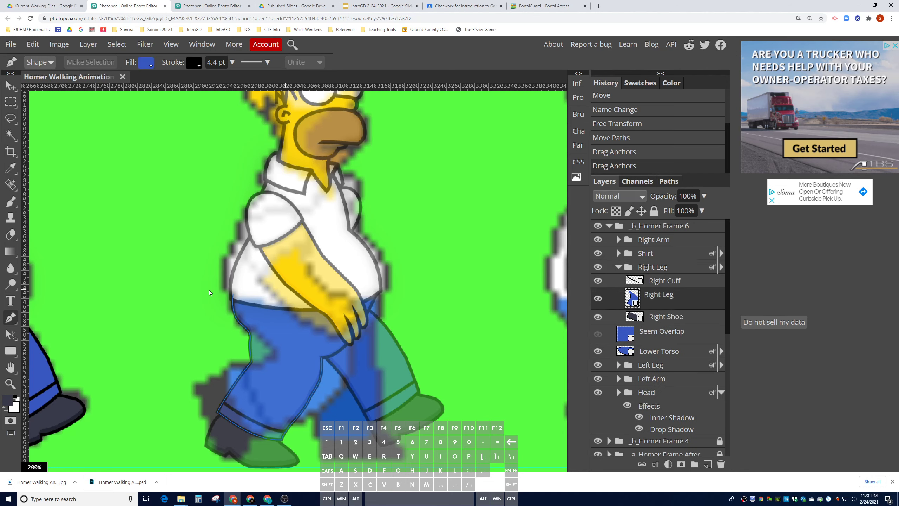
pyautogui.click(11, 334)
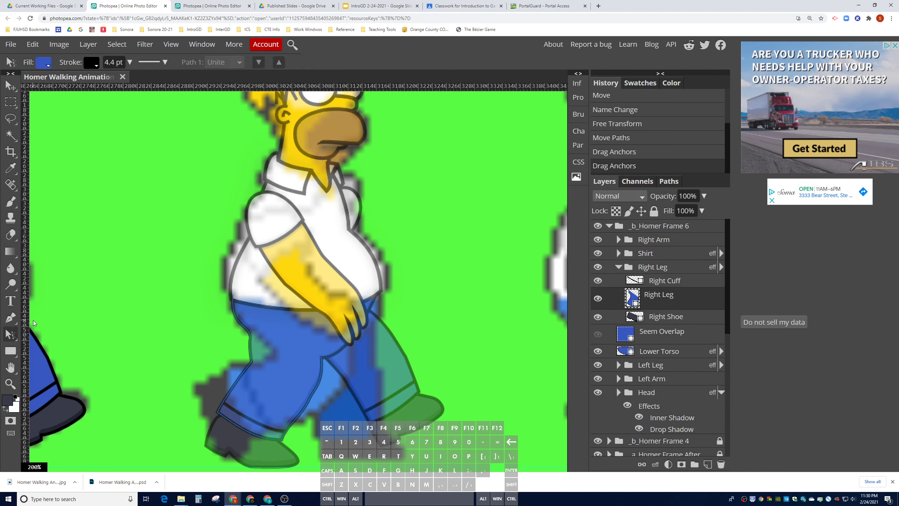
pyautogui.click(273, 378)
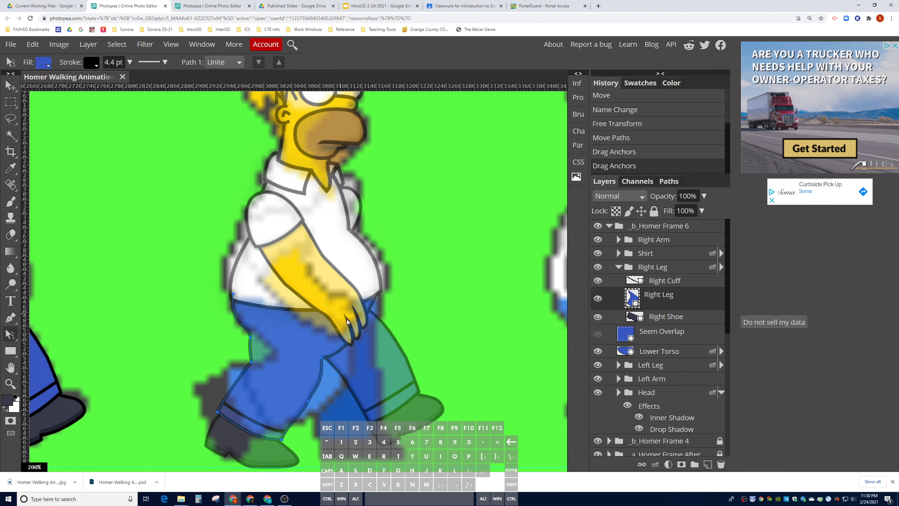
pyautogui.click(10, 318)
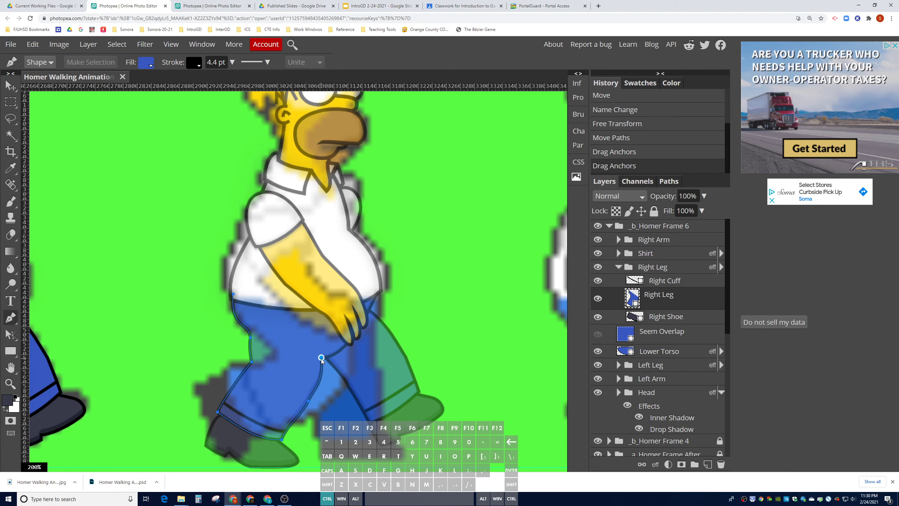
pyautogui.moveTo(321, 359); pyautogui.dragTo(353, 338)
pyautogui.moveTo(309, 402); pyautogui.dragTo(326, 406)
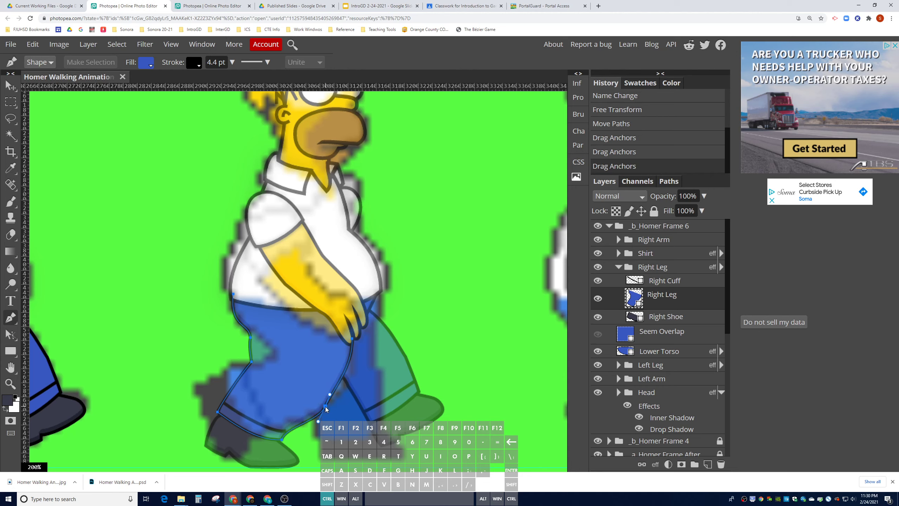
pyautogui.moveTo(281, 440); pyautogui.dragTo(256, 434)
# Reshape the back edge of the Right Leg shape with the Pen tool, moving the rear hem and back-of-knee anchors and handles to the reference
pyautogui.click(217, 412)
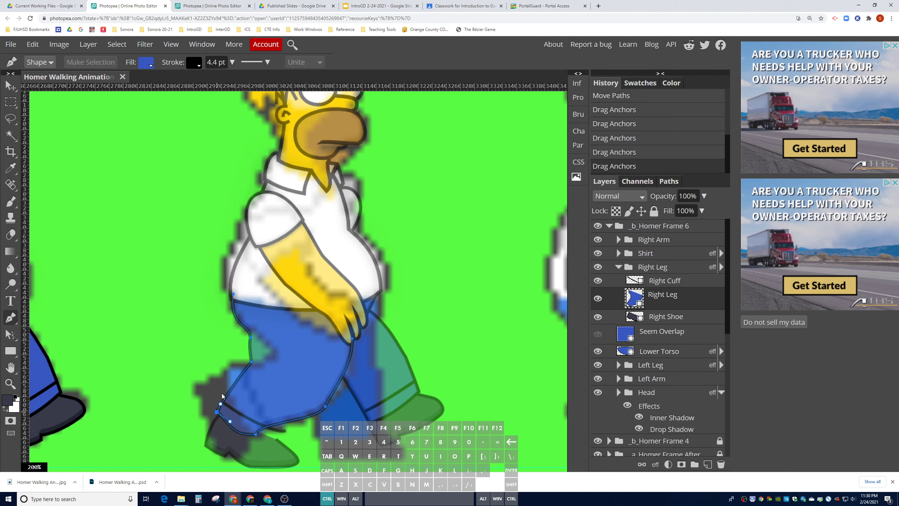
pyautogui.moveTo(222, 394); pyautogui.dragTo(276, 356)
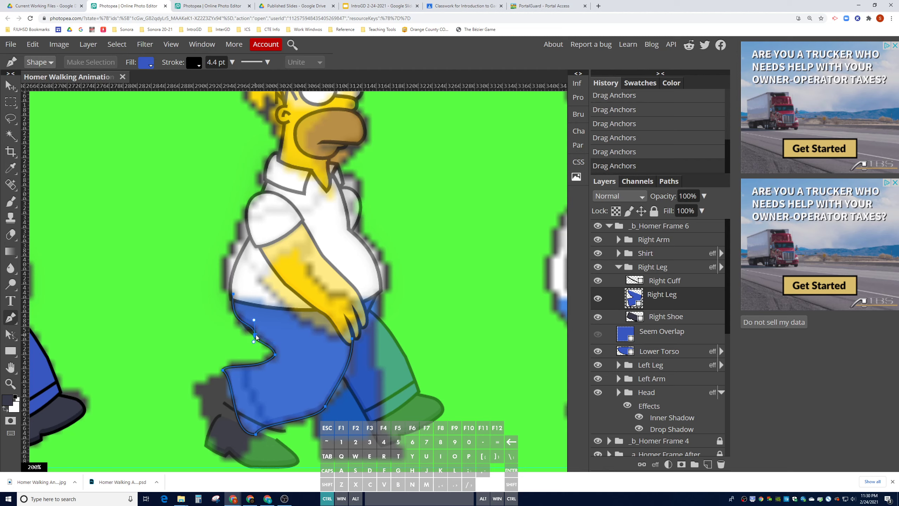
pyautogui.click(257, 335)
pyautogui.moveTo(255, 321); pyautogui.dragTo(247, 331)
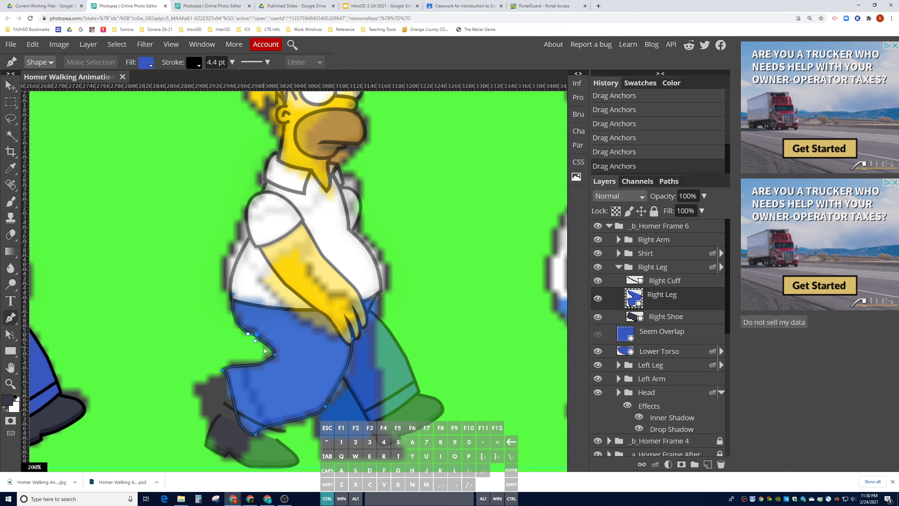
pyautogui.moveTo(256, 341); pyautogui.dragTo(274, 356)
pyautogui.click(276, 354)
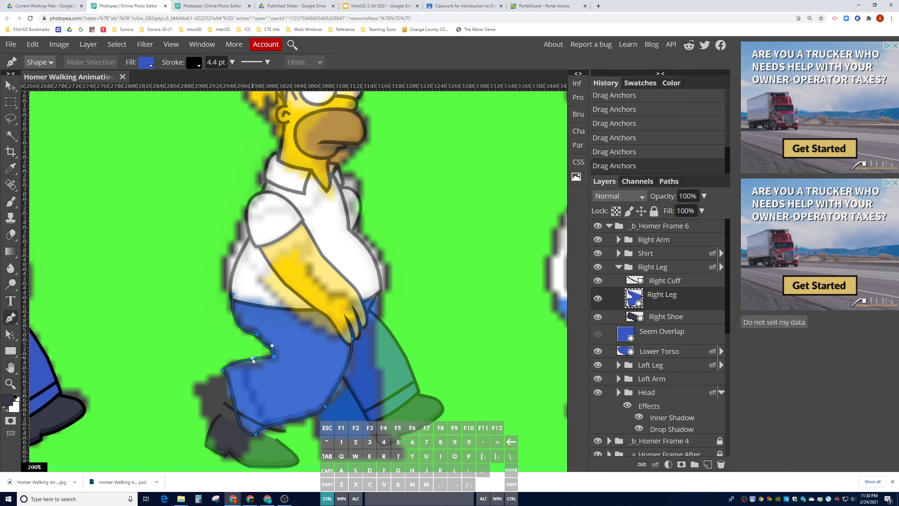
pyautogui.moveTo(252, 359); pyautogui.dragTo(253, 361)
# Adjust the curve handles at the Right Leg shape's lower hem corner and front knee to follow the reference
pyautogui.click(222, 369)
pyautogui.keyDown('ctrl'); pyautogui.click(256, 434); pyautogui.keyUp('ctrl')
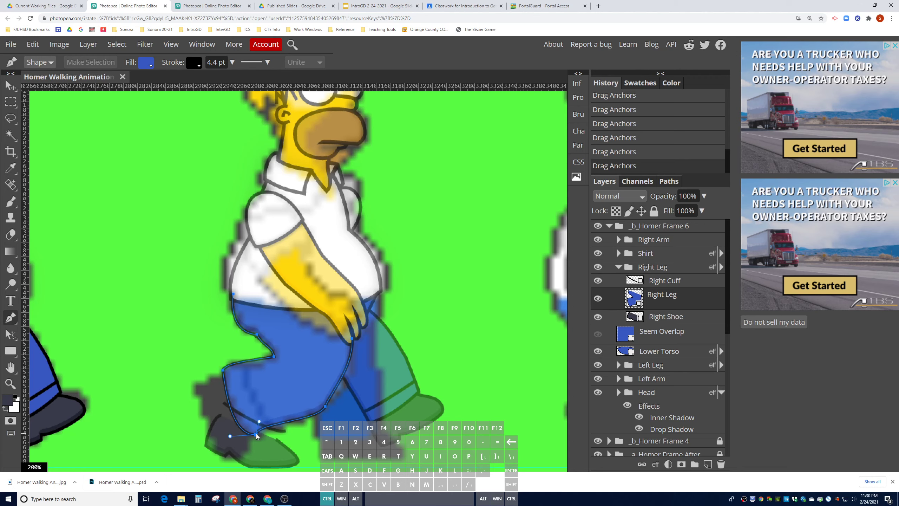
pyautogui.moveTo(228, 435); pyautogui.dragTo(266, 430)
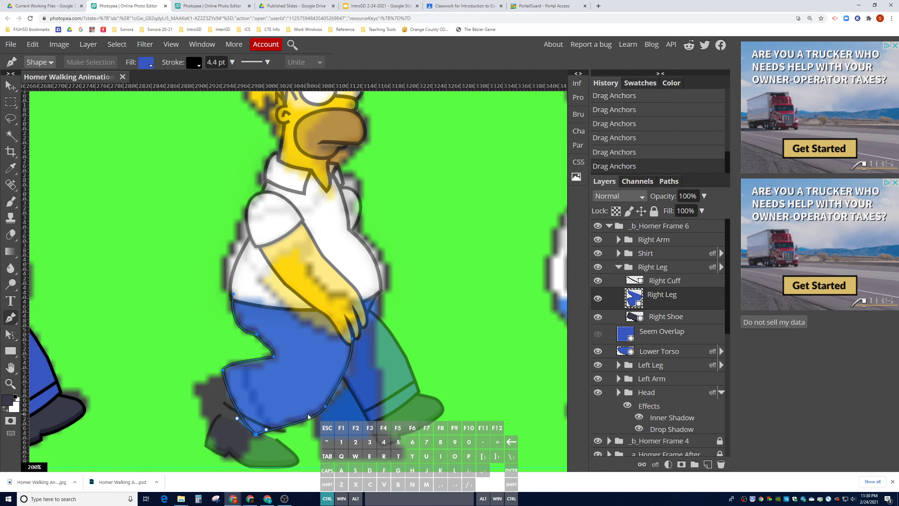
pyautogui.keyDown('ctrl'); pyautogui.click(325, 407); pyautogui.keyUp('ctrl')
pyautogui.moveTo(329, 394); pyautogui.dragTo(341, 397)
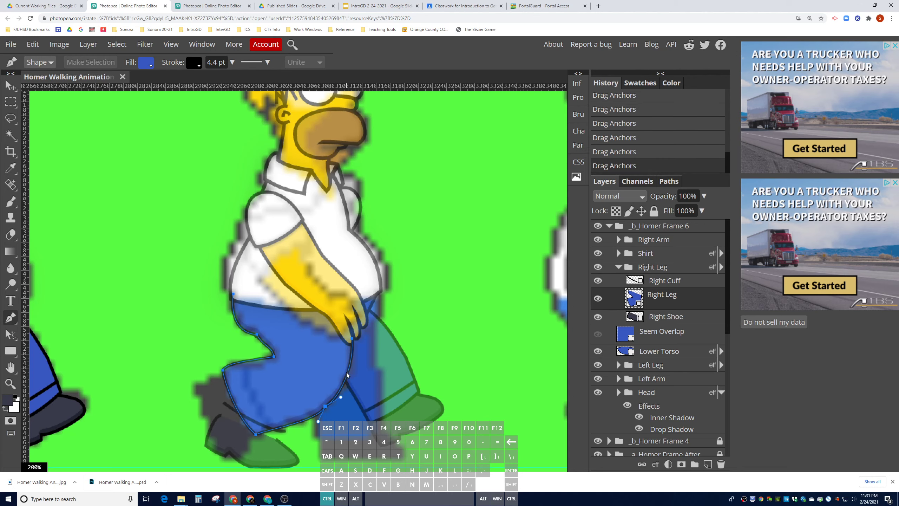
pyautogui.keyDown('ctrl'); pyautogui.click(353, 339); pyautogui.keyUp('ctrl')
# Hide the Right Arm group and smooth the front knee curve of the Right Leg shape by fine-tuning its anchor handles
pyautogui.click(598, 239)
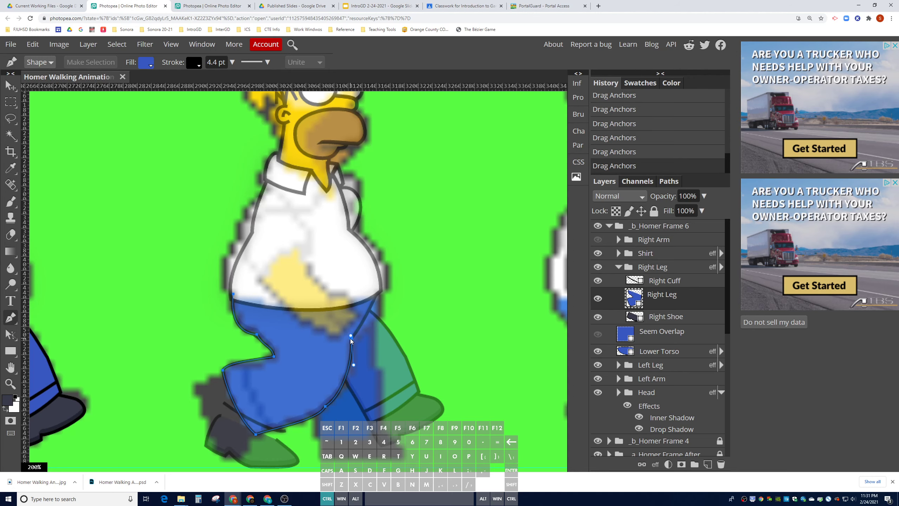
pyautogui.scroll(-2, 233, 394)
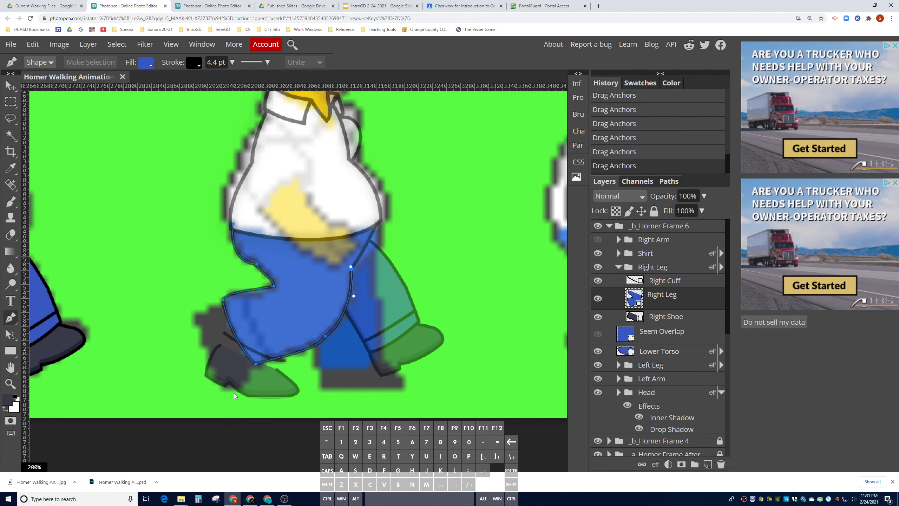
pyautogui.keyDown('ctrl'); pyautogui.click(324, 335); pyautogui.keyUp('ctrl')
pyautogui.moveTo(319, 352); pyautogui.dragTo(315, 350)
pyautogui.moveTo(310, 346); pyautogui.dragTo(310, 346)
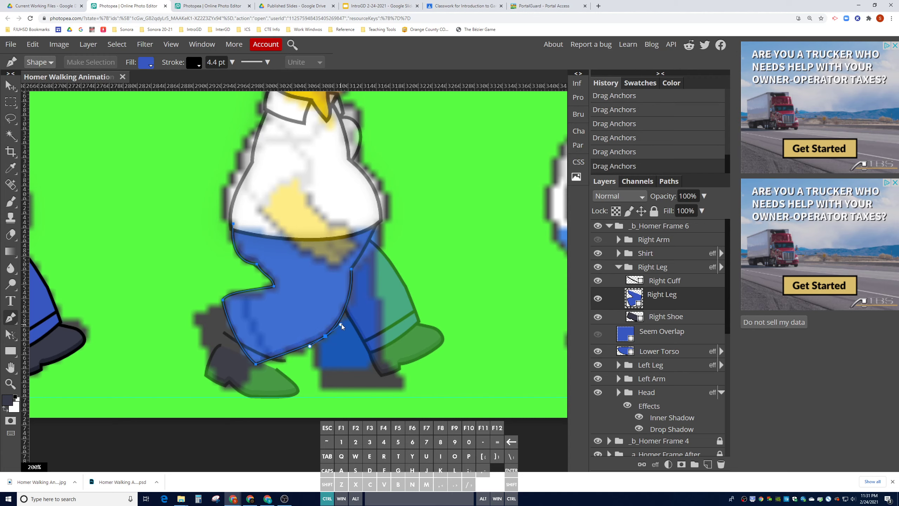
pyautogui.moveTo(341, 322); pyautogui.dragTo(341, 322)
pyautogui.moveTo(342, 320); pyautogui.dragTo(343, 319)
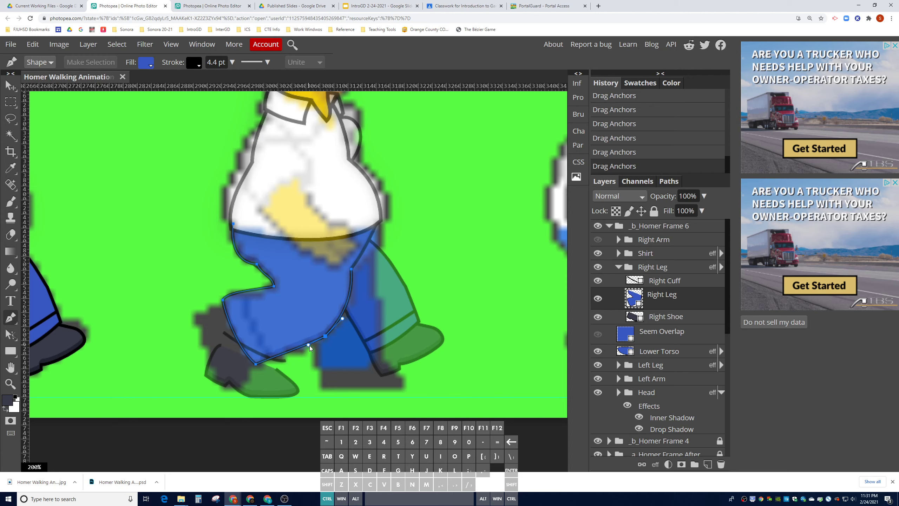
pyautogui.moveTo(309, 345); pyautogui.dragTo(311, 346)
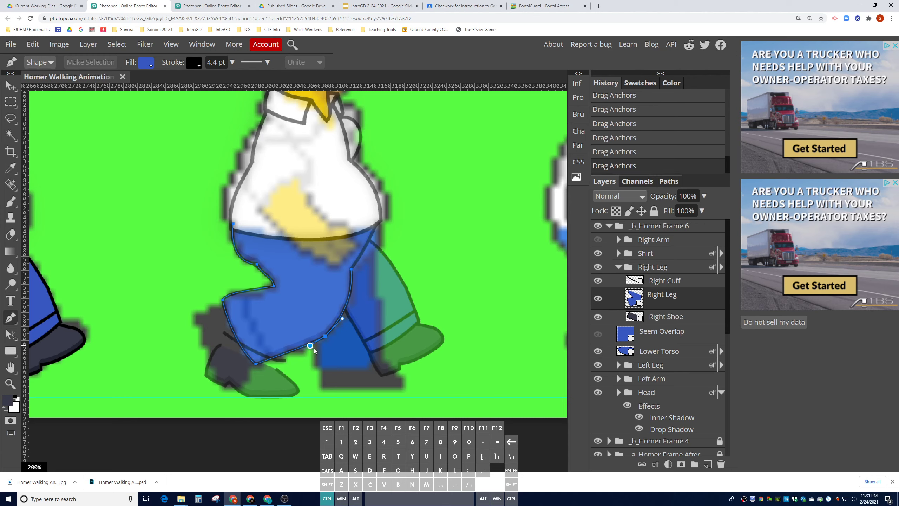
# Move the Right Shoe behind the raised trouser hem and rotate it about 44° to match the reference foot
pyautogui.click(666, 315)
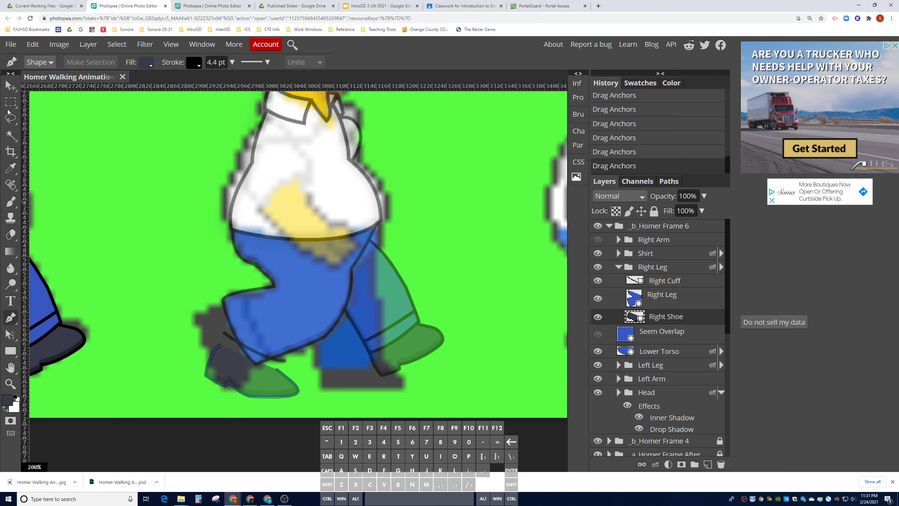
pyautogui.click(10, 86)
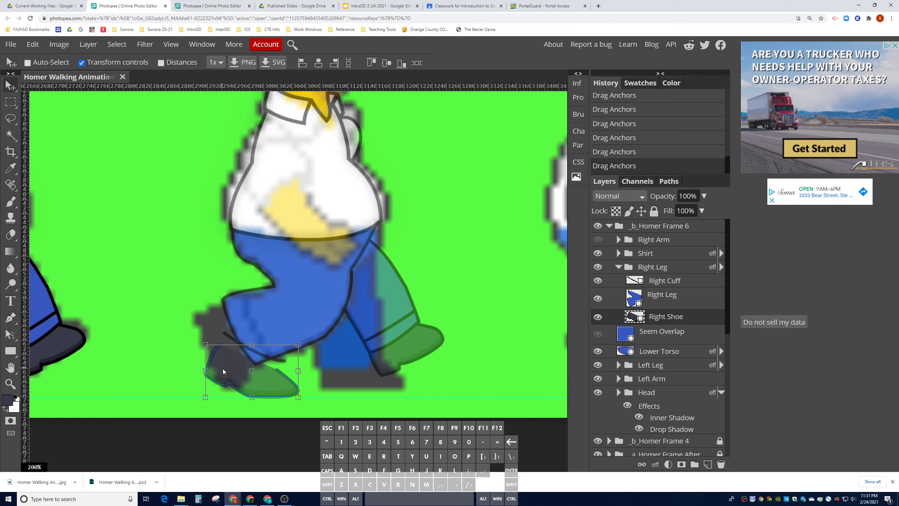
pyautogui.moveTo(222, 371); pyautogui.dragTo(207, 336)
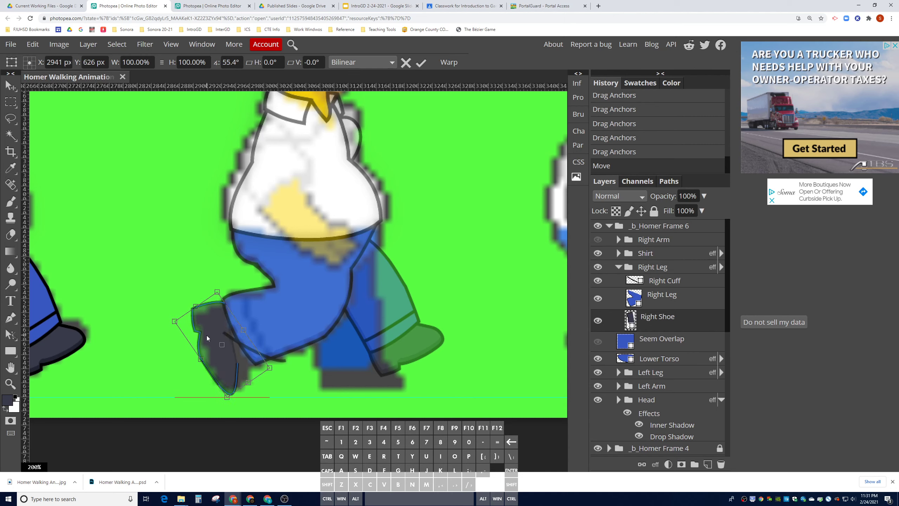
pyautogui.moveTo(256, 374); pyautogui.dragTo(232, 358)
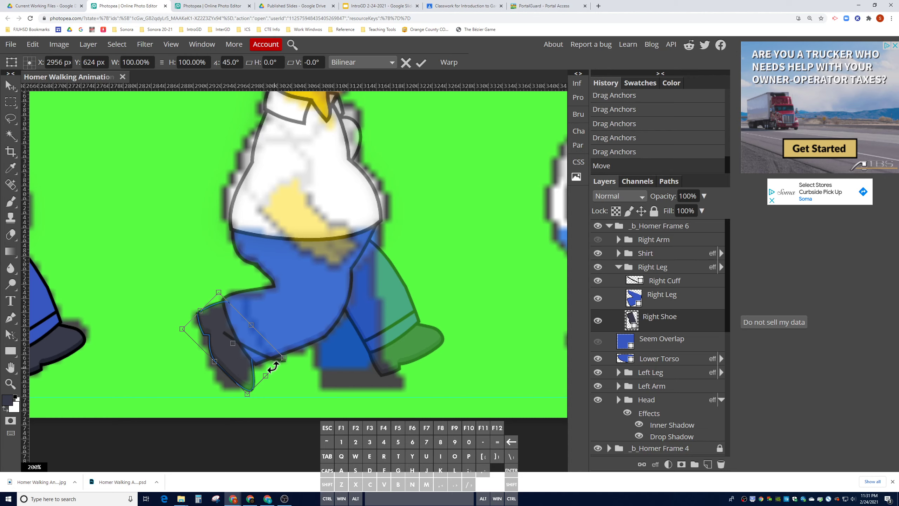
pyautogui.moveTo(273, 367); pyautogui.dragTo(226, 366)
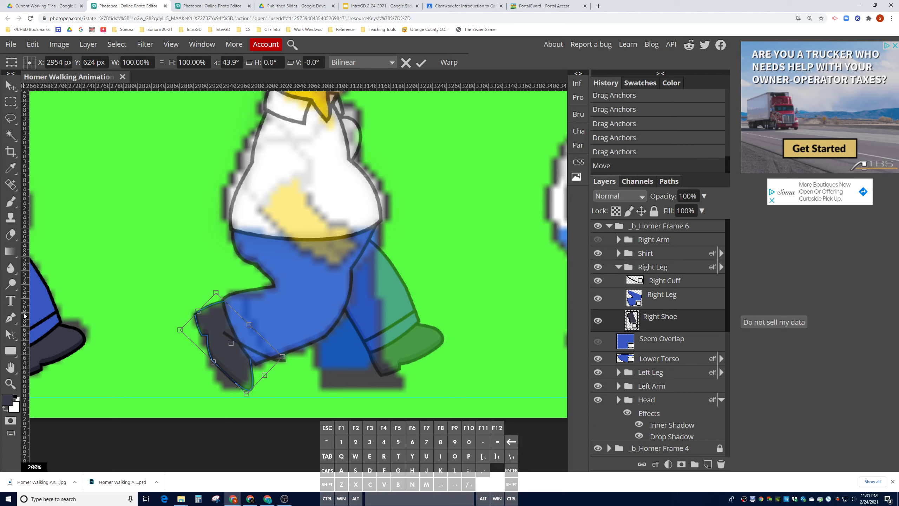
# Apply the shoe transform and reshape the sole and toe anchors of the Right Shoe to fit the reference
pyautogui.click(11, 334)
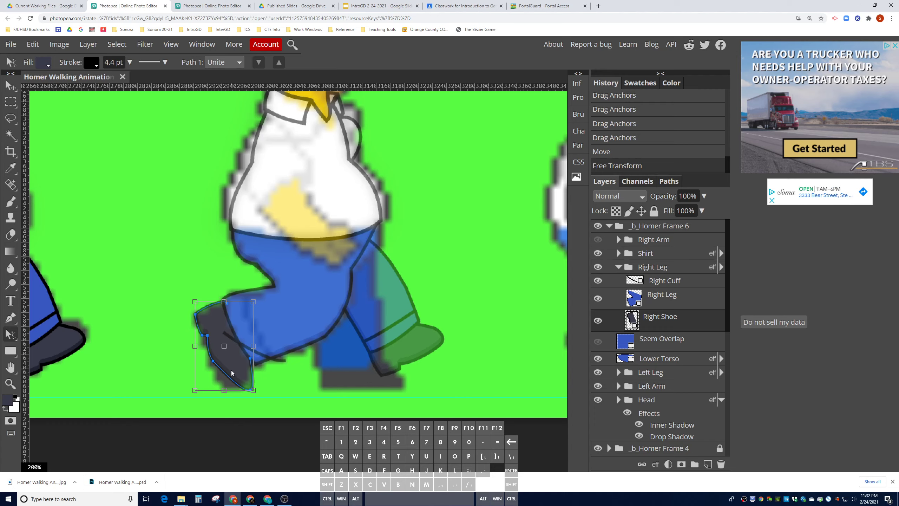
pyautogui.moveTo(213, 361); pyautogui.dragTo(245, 390)
pyautogui.click(251, 390)
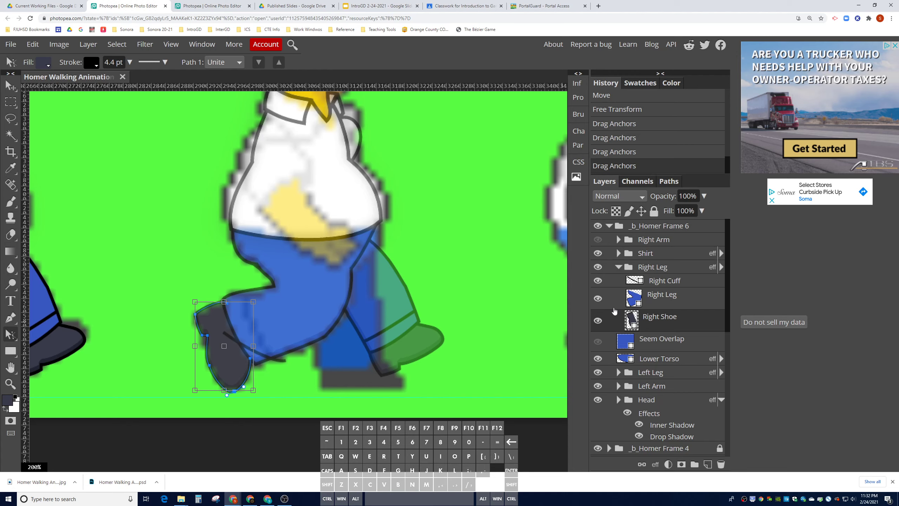
# Reposition and bend the Right Cuff line so it crosses the raised trouser leg parallel to the hem
pyautogui.click(649, 286)
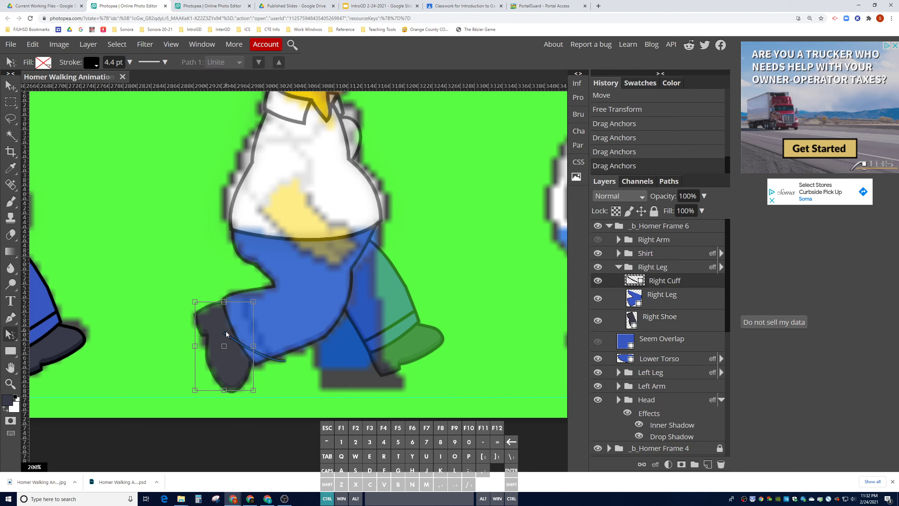
pyautogui.moveTo(224, 332); pyautogui.dragTo(242, 313)
pyautogui.moveTo(285, 361); pyautogui.dragTo(260, 348)
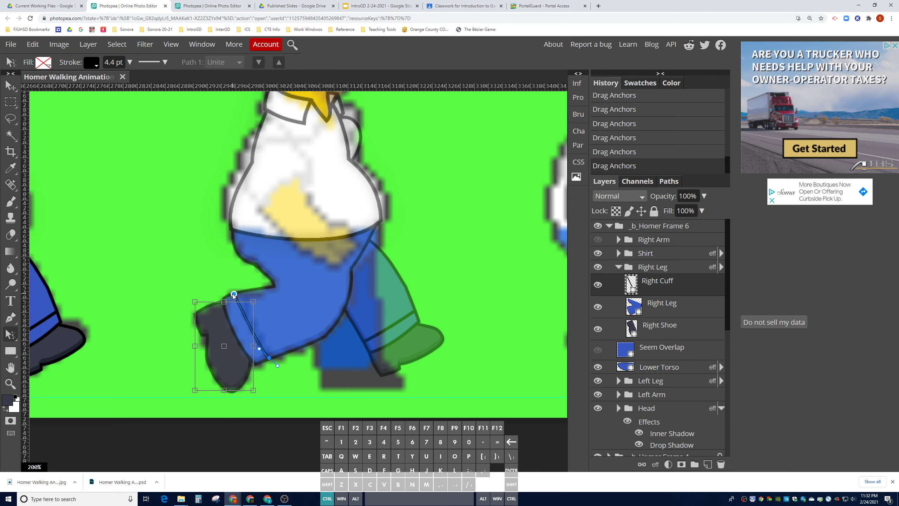
pyautogui.moveTo(233, 293); pyautogui.dragTo(242, 314)
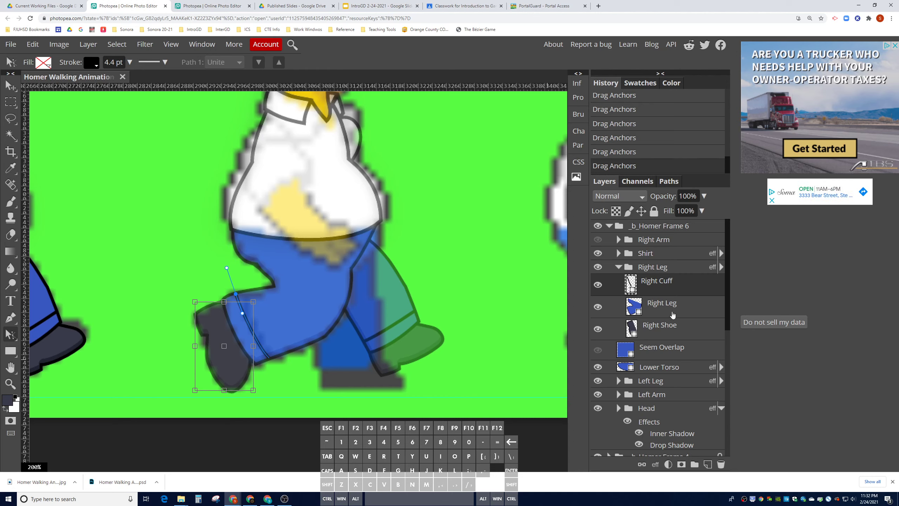
# Show the Right Arm group again and hide the Shirt group in _b_Homer Frame 6 to expose the left arm
pyautogui.click(622, 267)
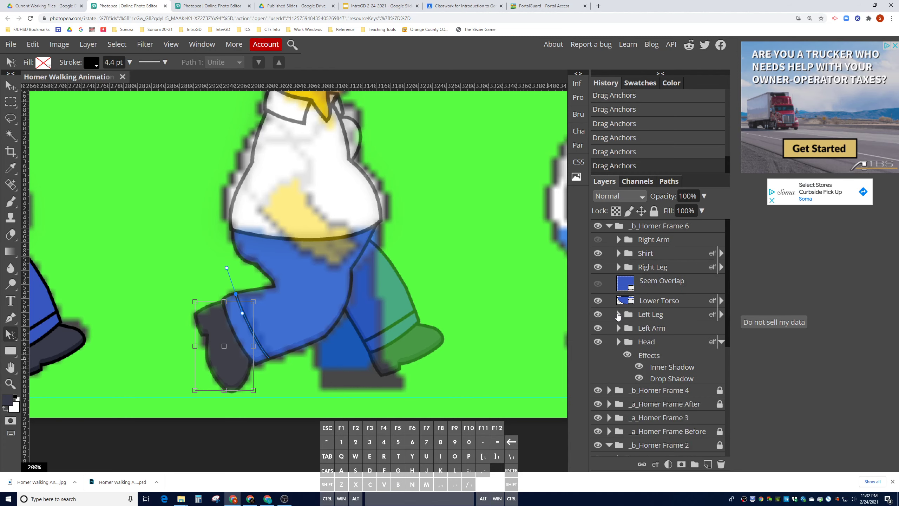
pyautogui.click(598, 241)
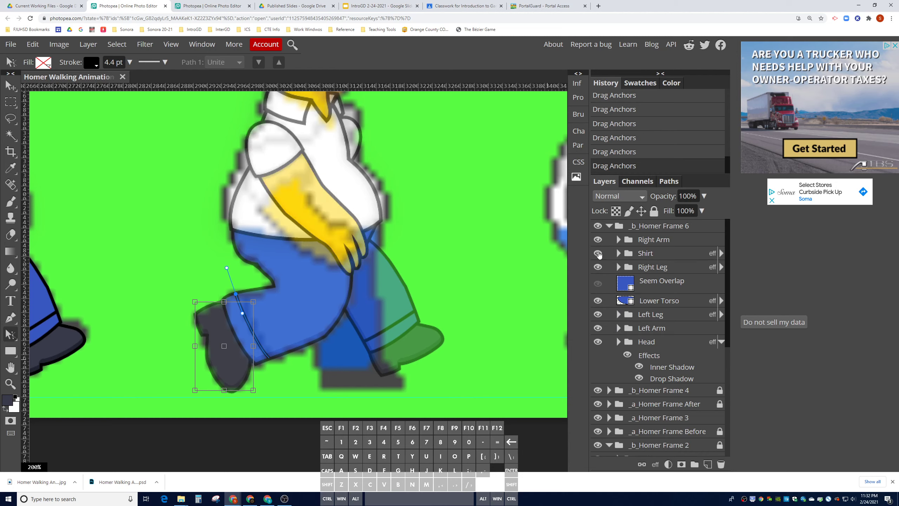
pyautogui.click(598, 254)
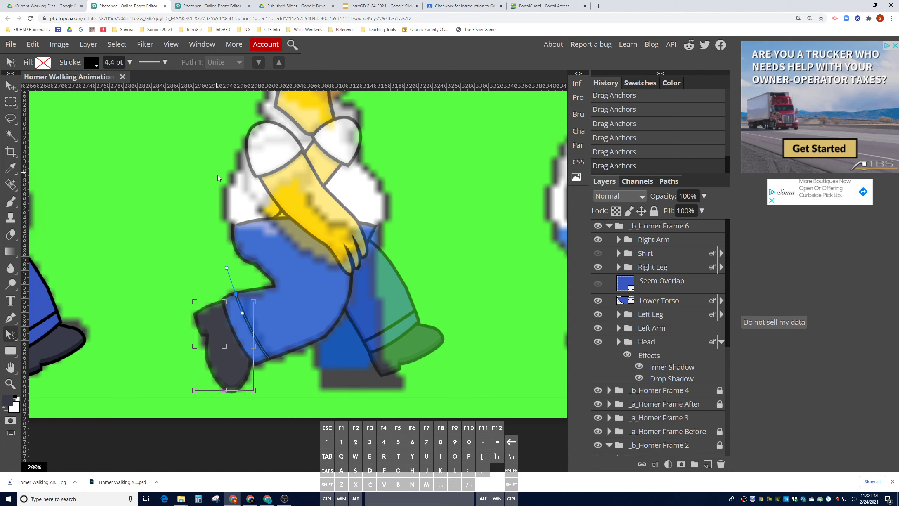
# Rotate the Left Arm group by -9.3° around a pivot placed at the shoulder and show the Shirt group again
pyautogui.click(661, 330)
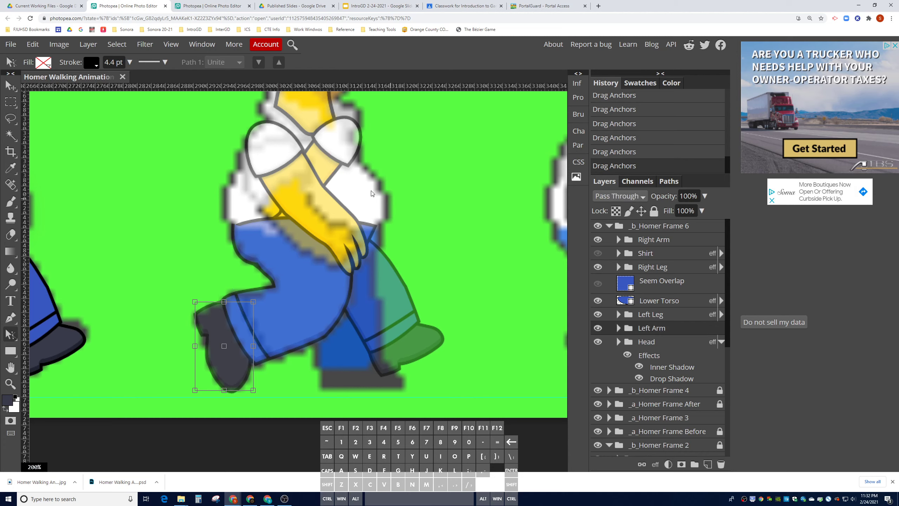
pyautogui.click(11, 85)
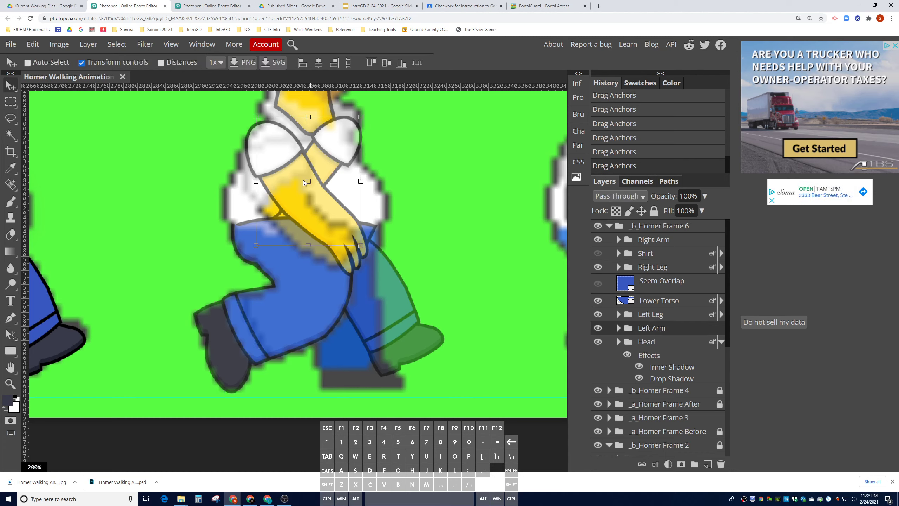
pyautogui.moveTo(308, 181); pyautogui.dragTo(342, 139)
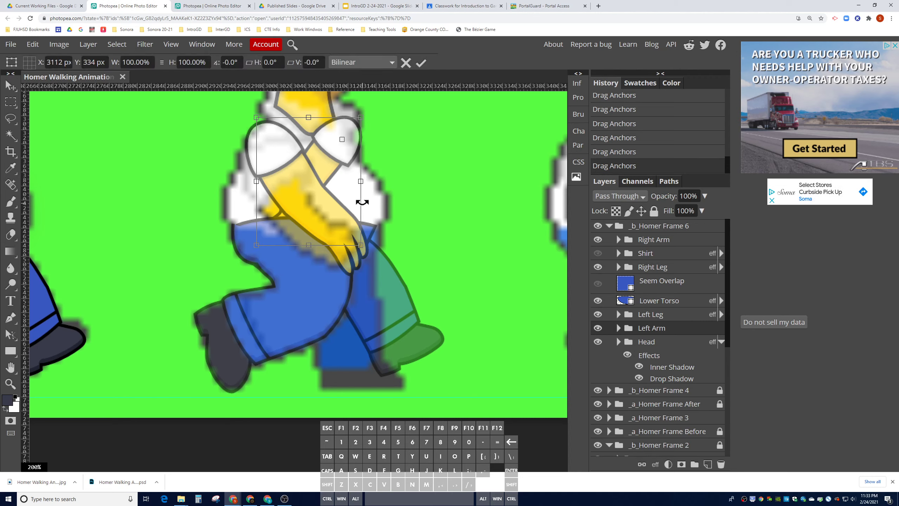
pyautogui.moveTo(362, 202); pyautogui.dragTo(375, 203)
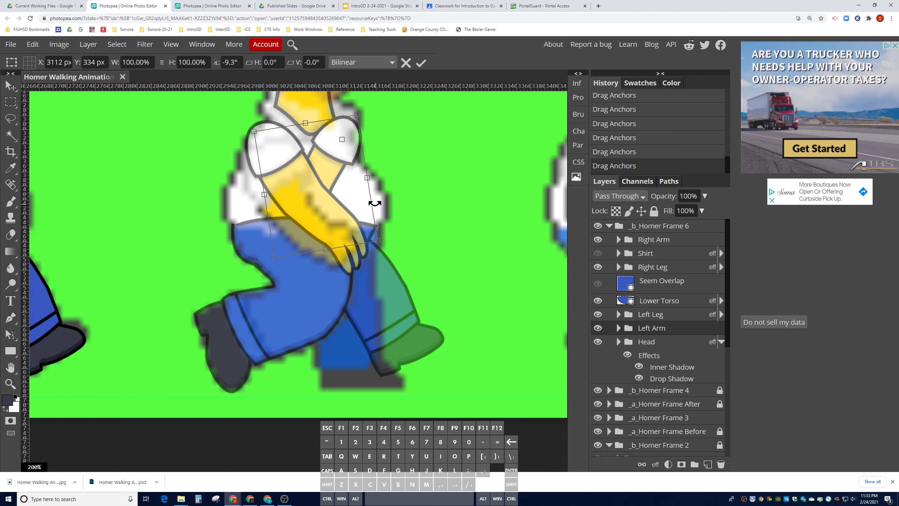
pyautogui.click(599, 253)
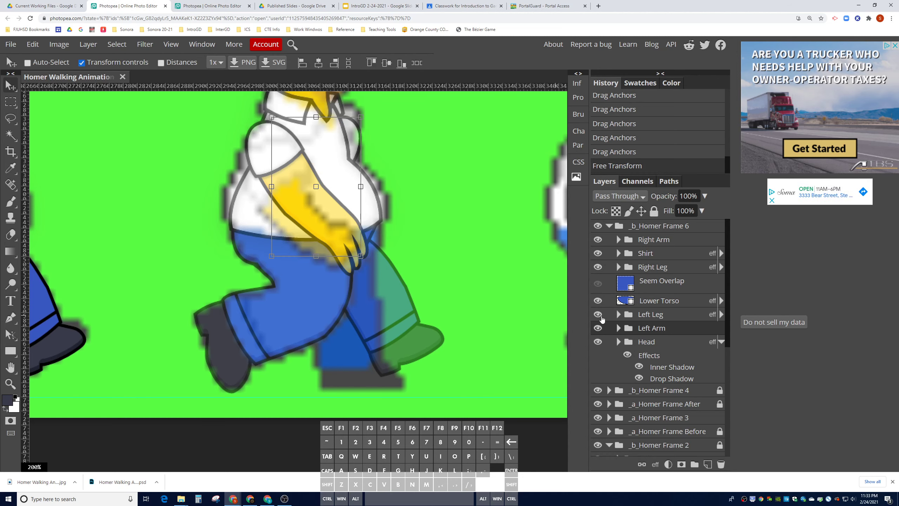
# Hide the Right Leg group and expand the Left Leg group in _b_Homer Frame 6 to reach its shapes
pyautogui.click(598, 267)
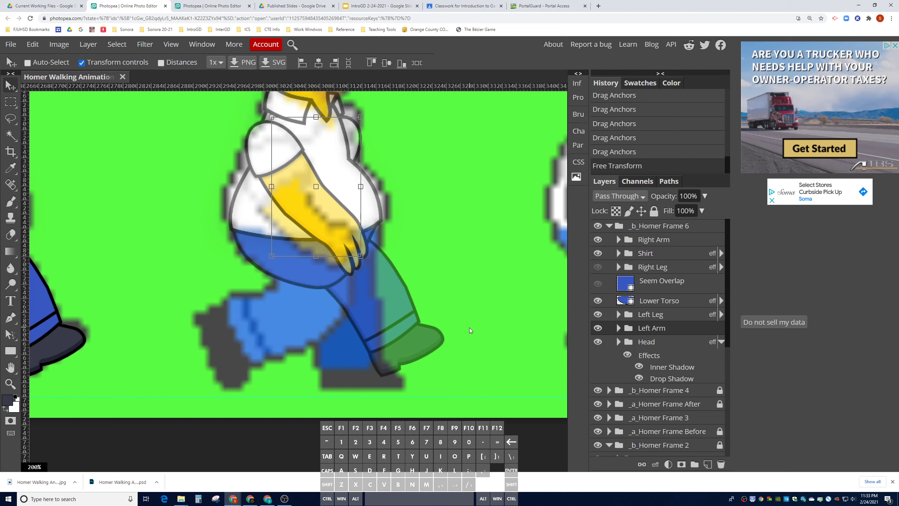
pyautogui.click(659, 319)
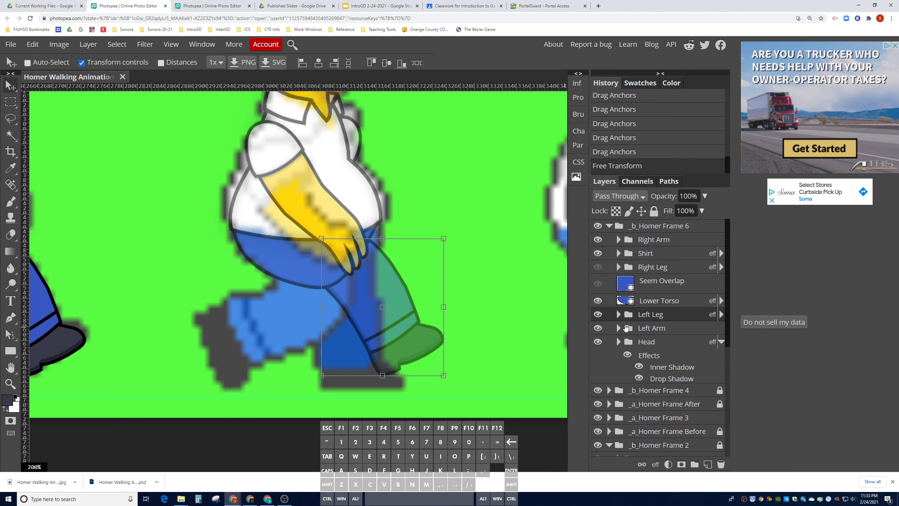
pyautogui.click(626, 316)
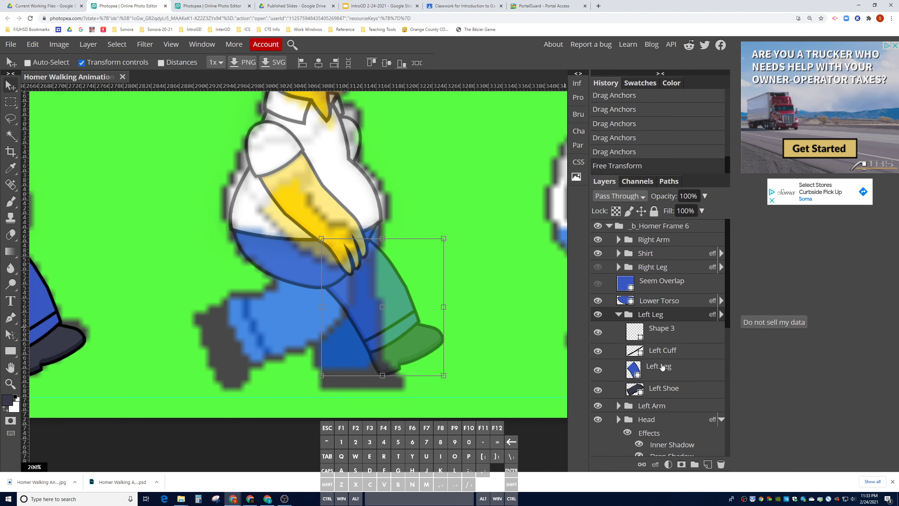
pyautogui.click(662, 366)
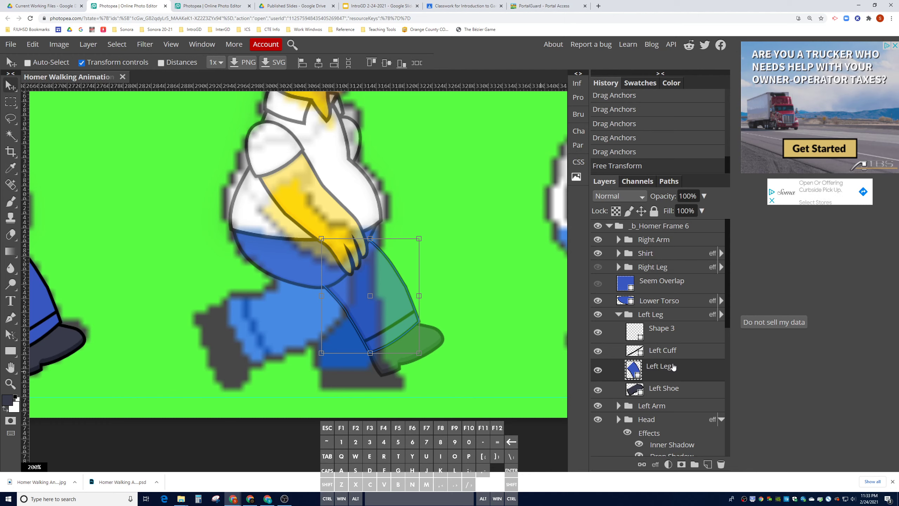
# Move the Left Shoe onto the reference's planted foot, rotate it 28.4° to sit flat on the ground guide, and show the Right Leg group again
pyautogui.click(669, 391)
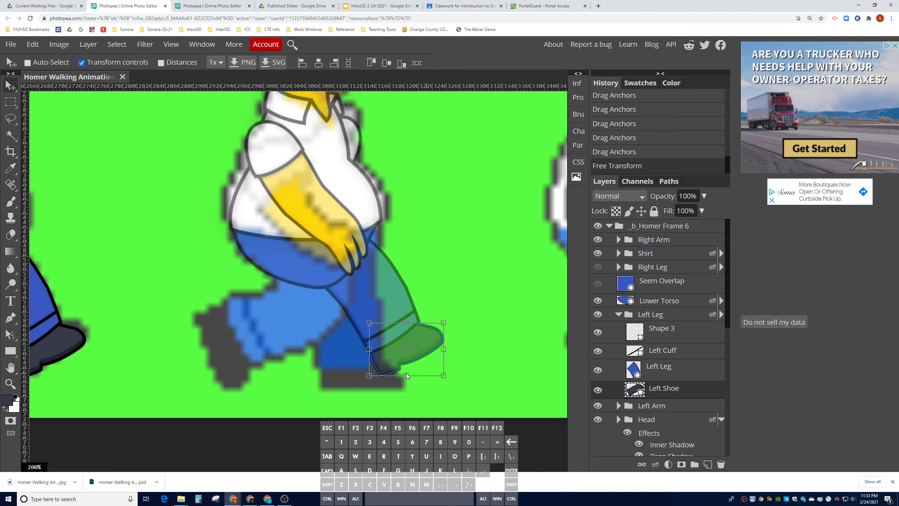
pyautogui.moveTo(385, 373); pyautogui.dragTo(332, 398)
pyautogui.moveTo(376, 347); pyautogui.dragTo(359, 383)
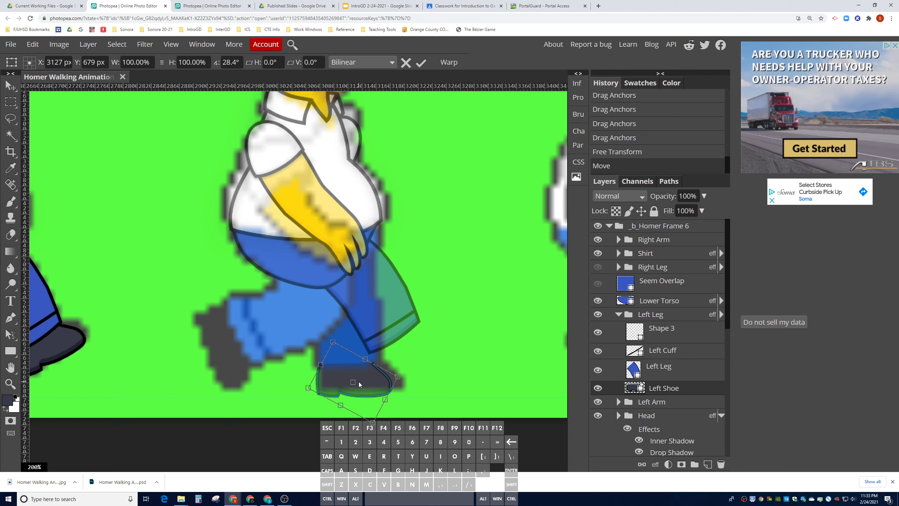
pyautogui.click(598, 266)
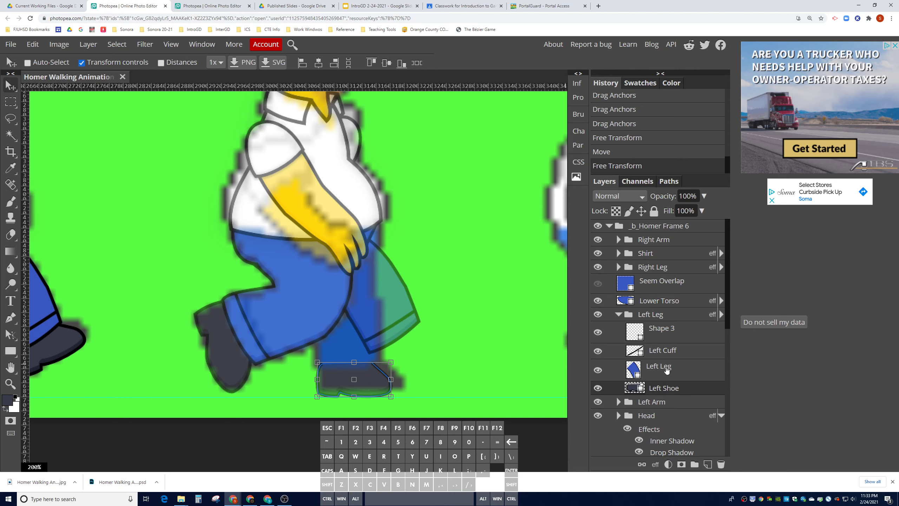
# Reshape the Left Shoe by extending its toe anchor forward and adjusting the sole anchor and curve along the ground guide
pyautogui.click(16, 334)
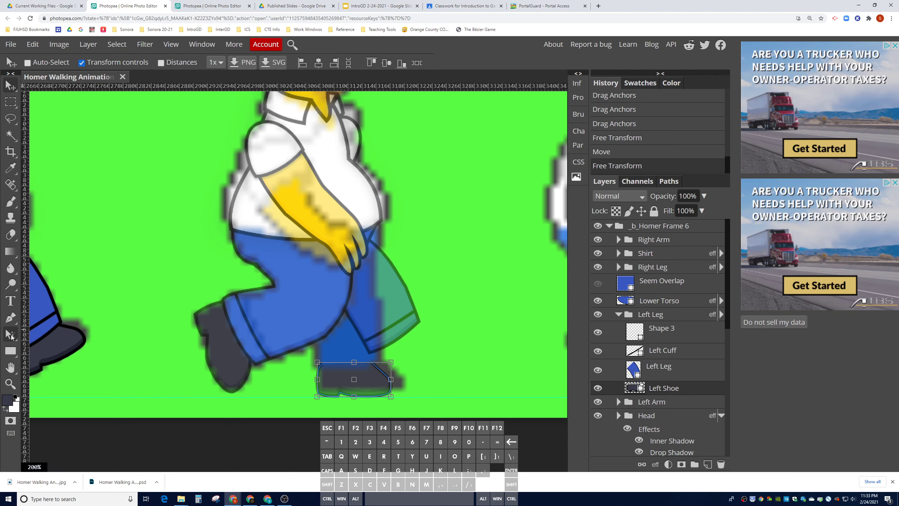
pyautogui.press('ctrl')
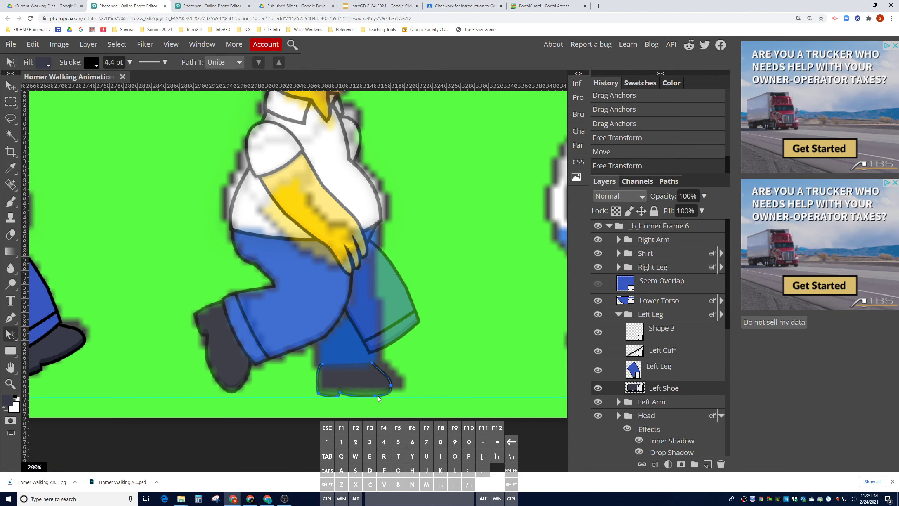
pyautogui.moveTo(391, 386); pyautogui.dragTo(397, 391)
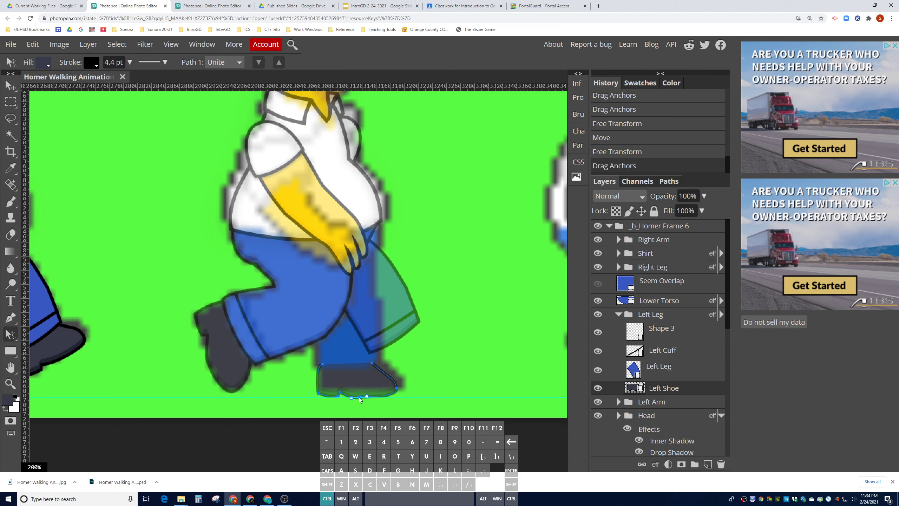
pyautogui.click(359, 397)
pyautogui.click(369, 398)
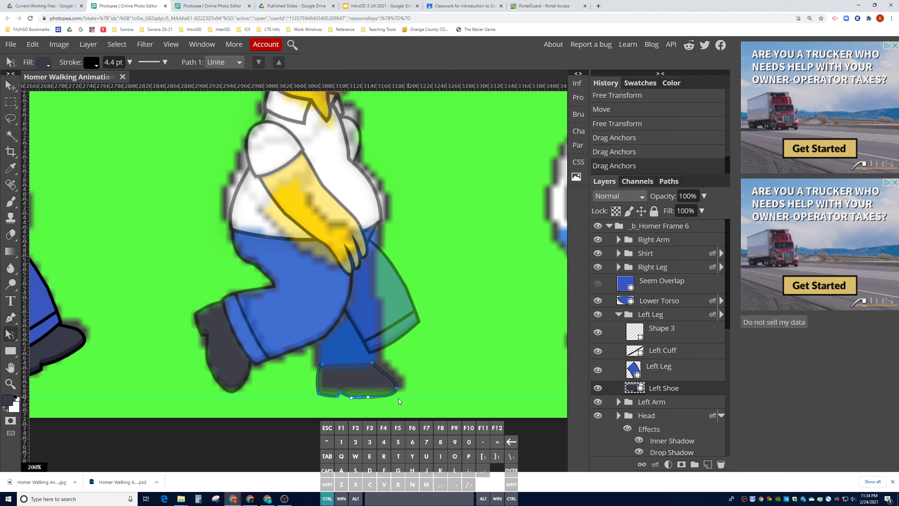
pyautogui.keyDown('ctrl'); pyautogui.click(359, 396); pyautogui.keyUp('ctrl')
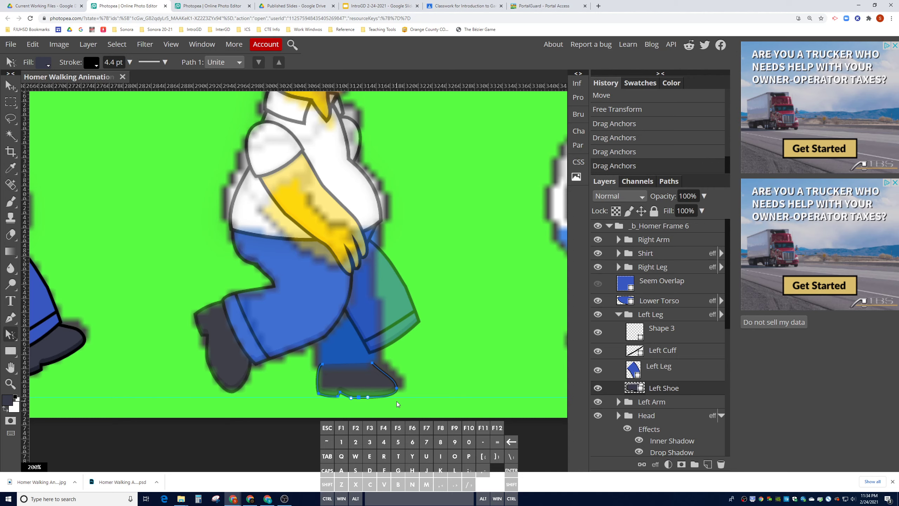
pyautogui.press('Up')
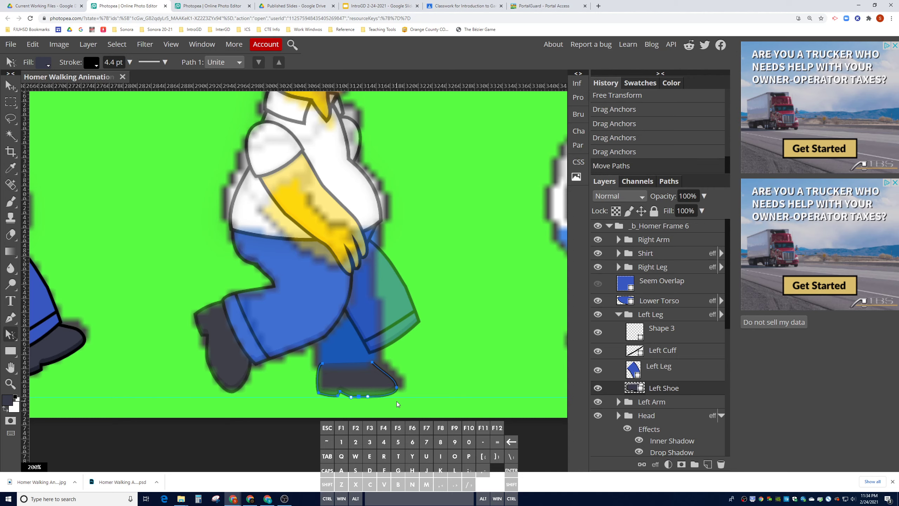
pyautogui.press('Down')
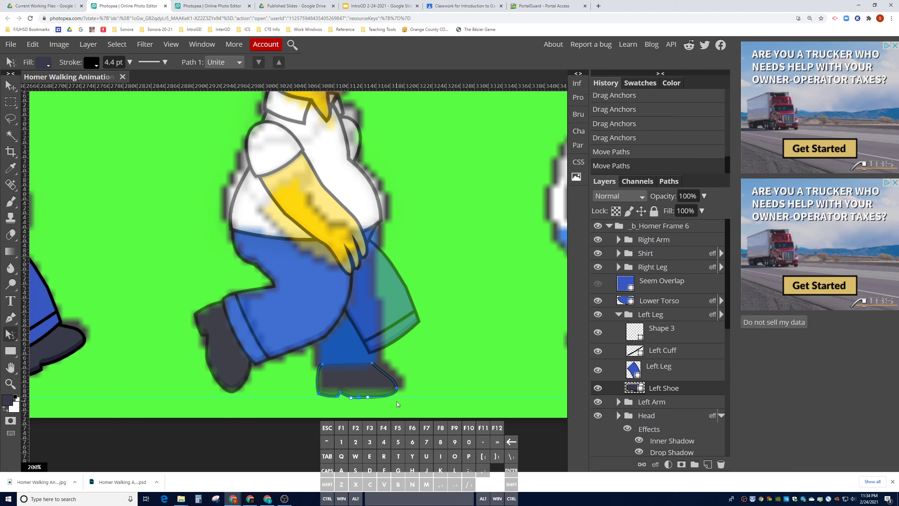
pyautogui.keyDown('ctrl'); pyautogui.click(359, 397); pyautogui.keyUp('ctrl')
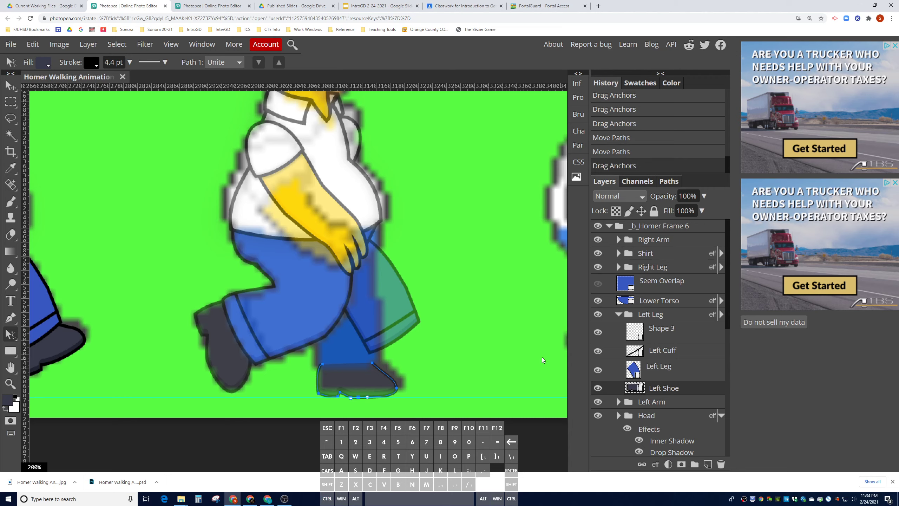
# Move both hem corners of the Left Leg shape down to the top of the left shoe and curve the hem to fit
pyautogui.click(665, 368)
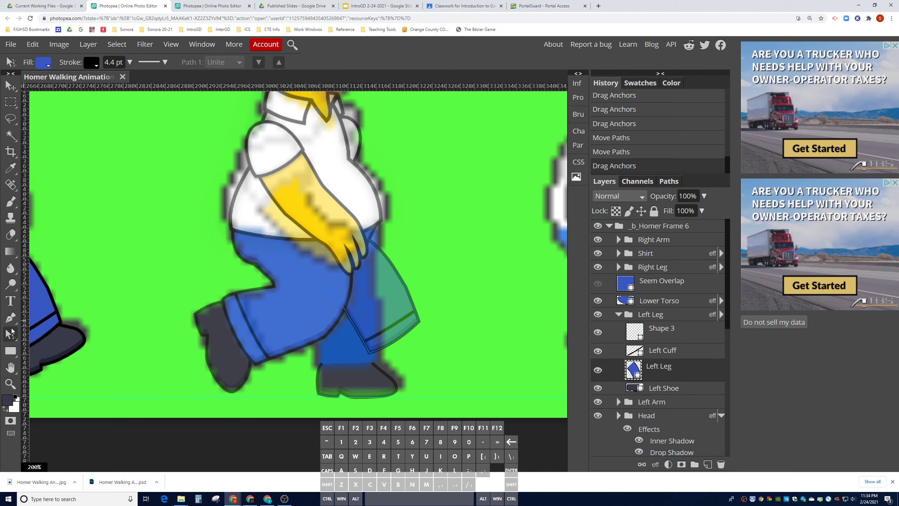
pyautogui.click(369, 300)
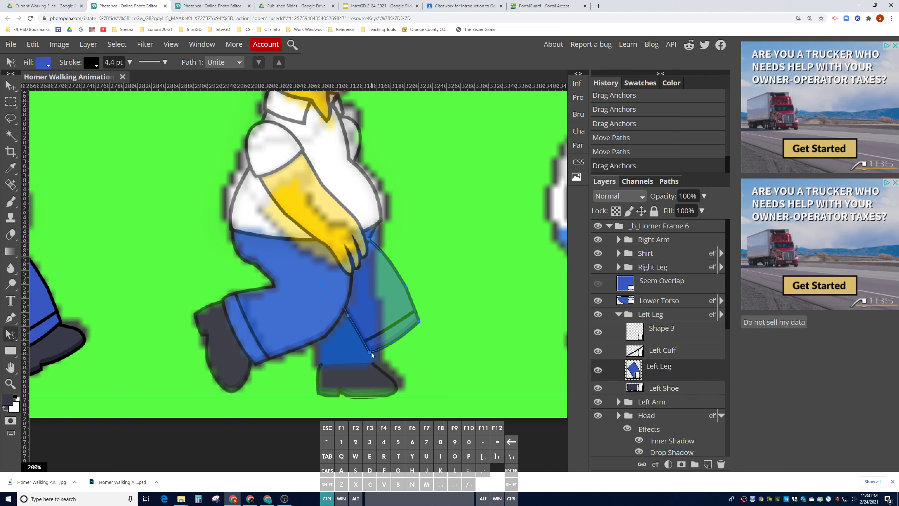
pyautogui.moveTo(368, 352); pyautogui.dragTo(315, 365)
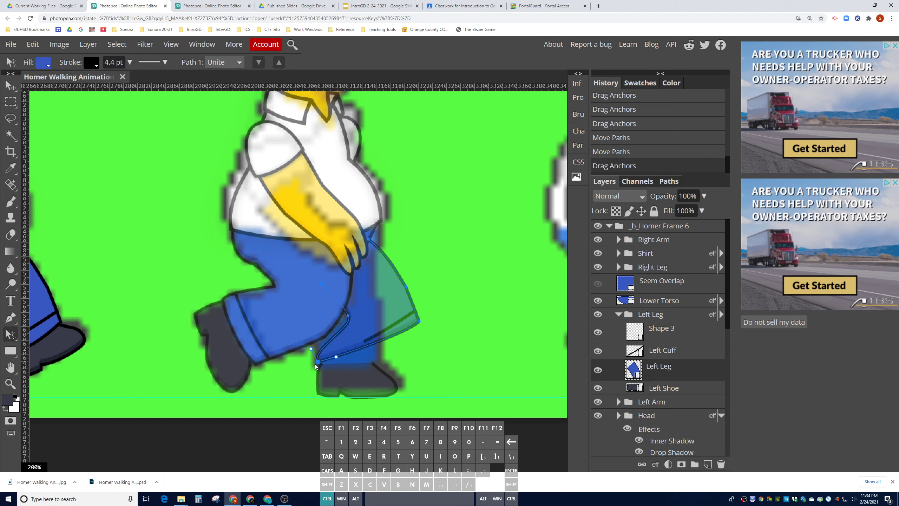
pyautogui.moveTo(417, 325); pyautogui.dragTo(379, 359)
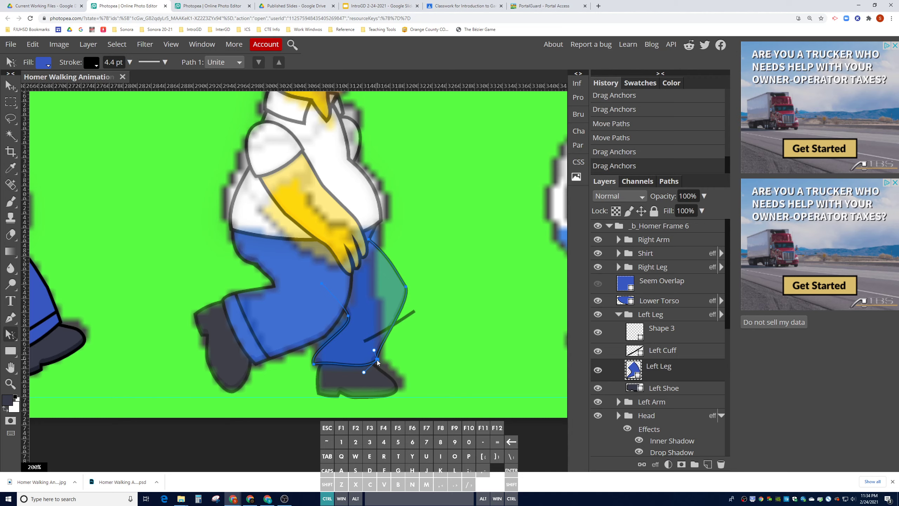
pyautogui.moveTo(378, 361); pyautogui.dragTo(376, 362)
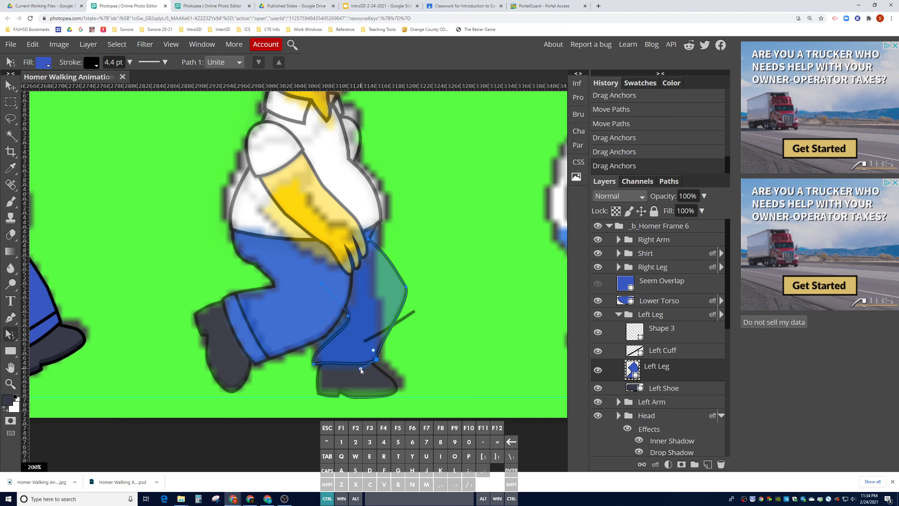
pyautogui.click(314, 364)
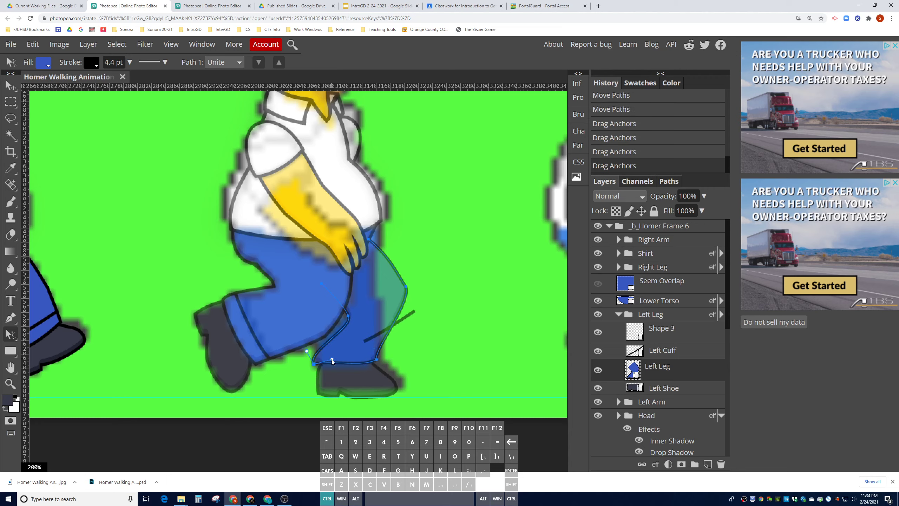
# Move the Left Leg's rear knee anchor back and adjust its curve handles so the back edge runs nearly vertically to the hem
pyautogui.moveTo(334, 367); pyautogui.dragTo(320, 326)
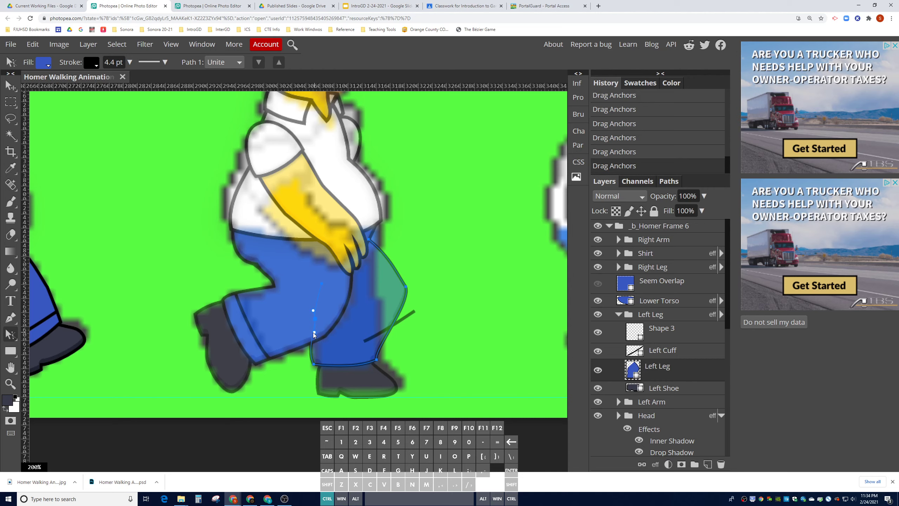
pyautogui.click(314, 365)
pyautogui.moveTo(315, 350); pyautogui.dragTo(316, 350)
pyautogui.click(322, 286)
pyautogui.click(319, 319)
pyautogui.moveTo(321, 318); pyautogui.dragTo(319, 317)
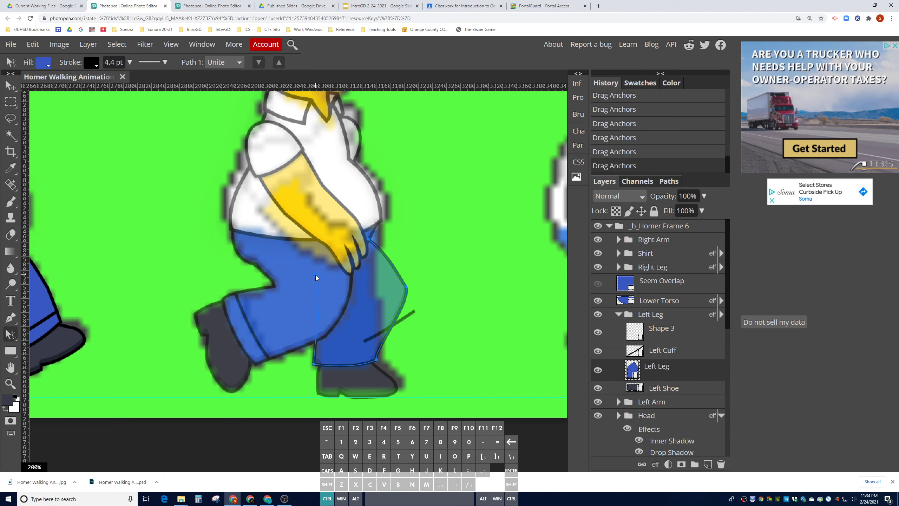
# Pull the Left Leg's front knee anchor in to the reference outline and adjust the curves down to the front hem corner
pyautogui.moveTo(406, 287); pyautogui.dragTo(381, 308)
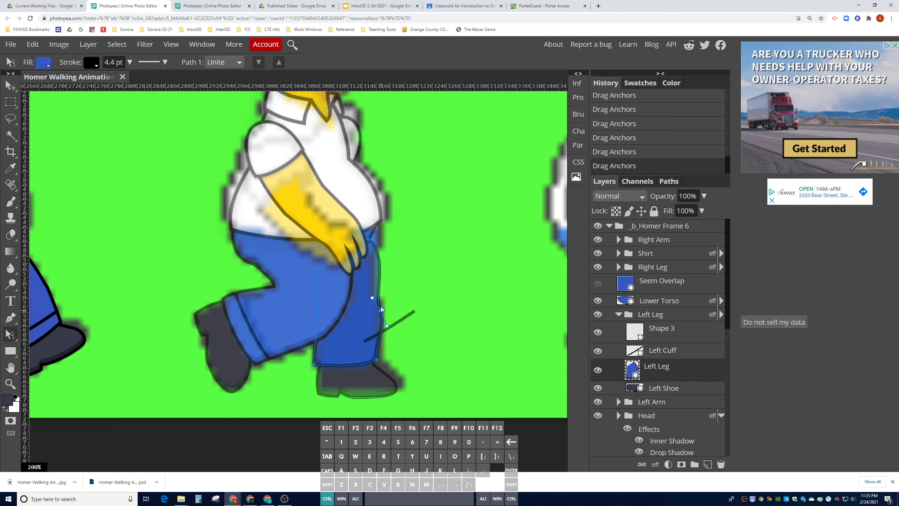
pyautogui.moveTo(321, 316); pyautogui.dragTo(319, 308)
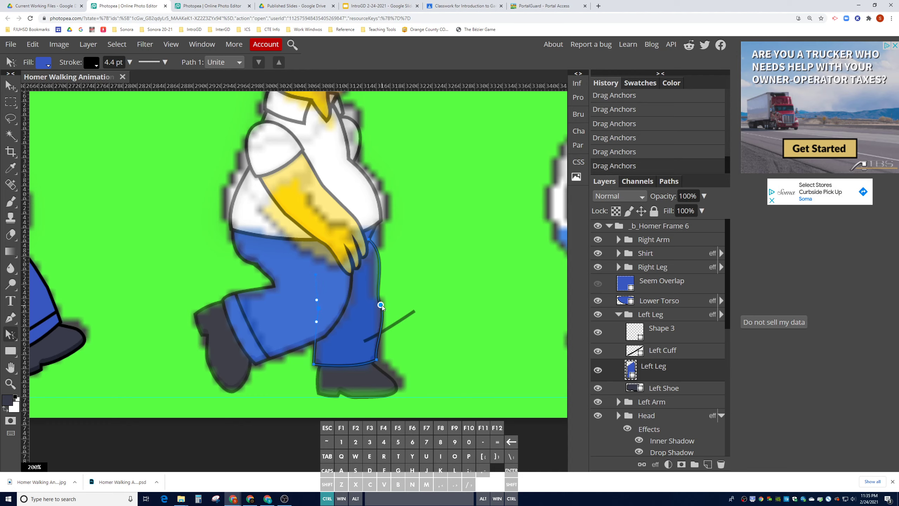
pyautogui.moveTo(388, 321); pyautogui.dragTo(382, 324)
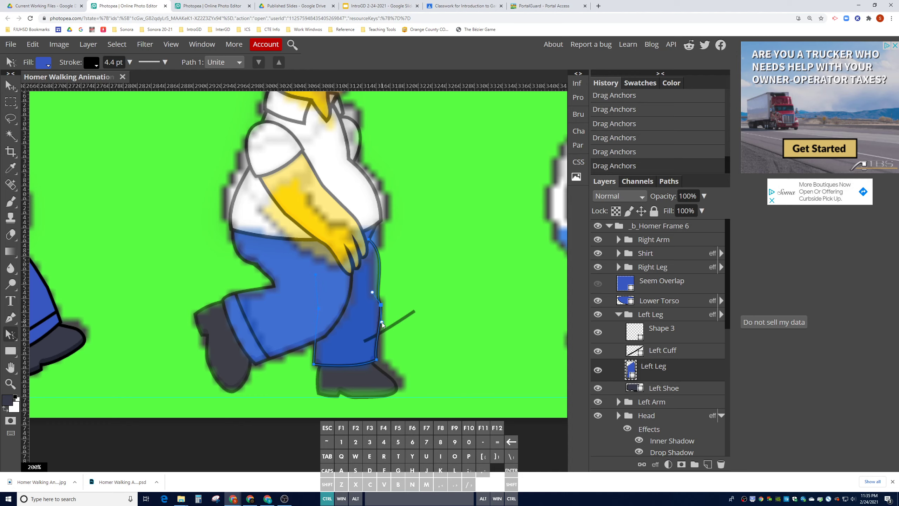
pyautogui.click(377, 359)
pyautogui.moveTo(375, 350); pyautogui.dragTo(383, 350)
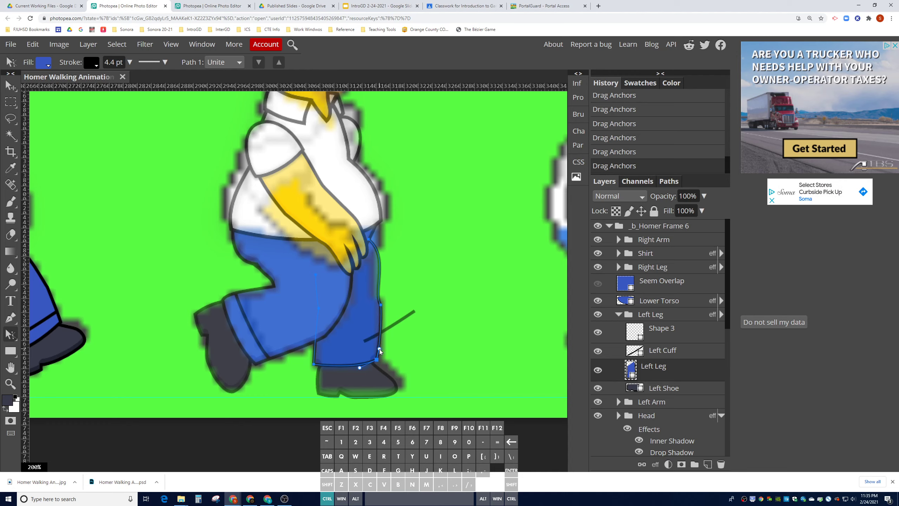
# Raise the Left Leg's top front anchor under the shirt and smooth the front edge curve from waist to knee
pyautogui.click(382, 306)
pyautogui.moveTo(370, 239); pyautogui.dragTo(371, 222)
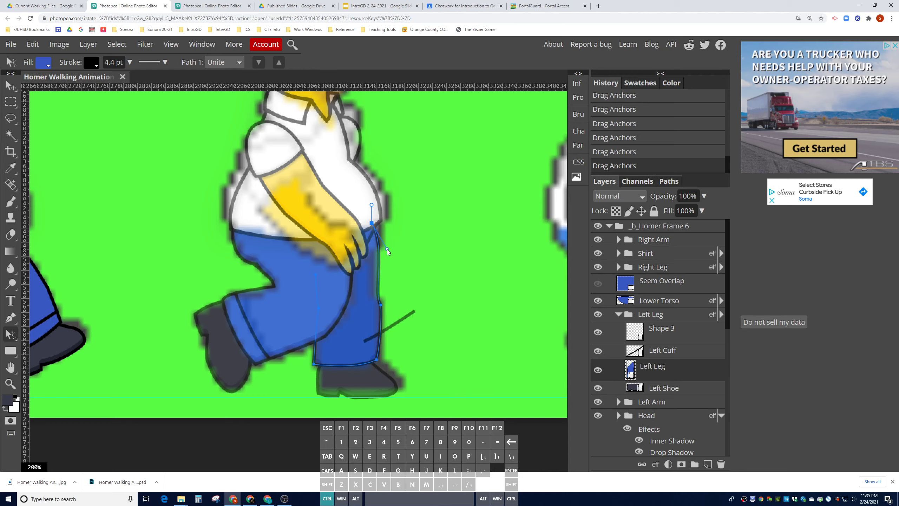
pyautogui.click(381, 304)
pyautogui.moveTo(382, 286); pyautogui.dragTo(382, 280)
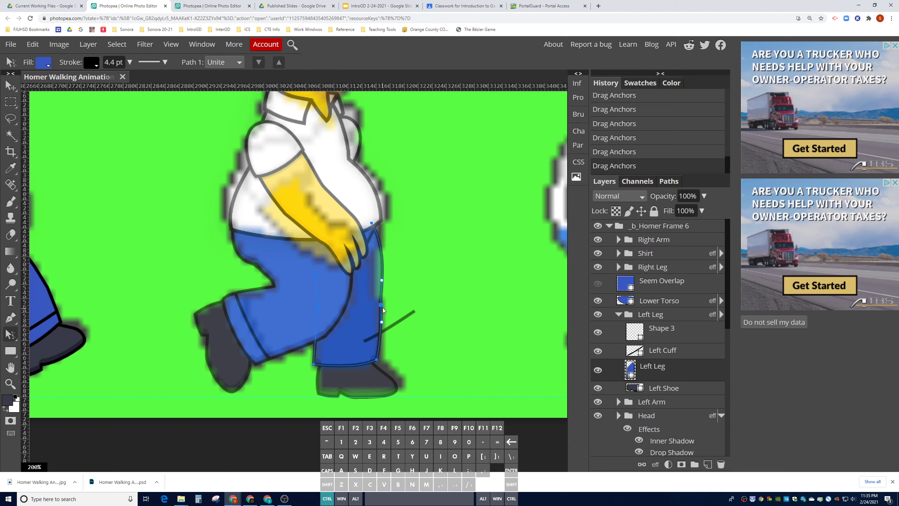
pyautogui.moveTo(384, 304); pyautogui.dragTo(387, 304)
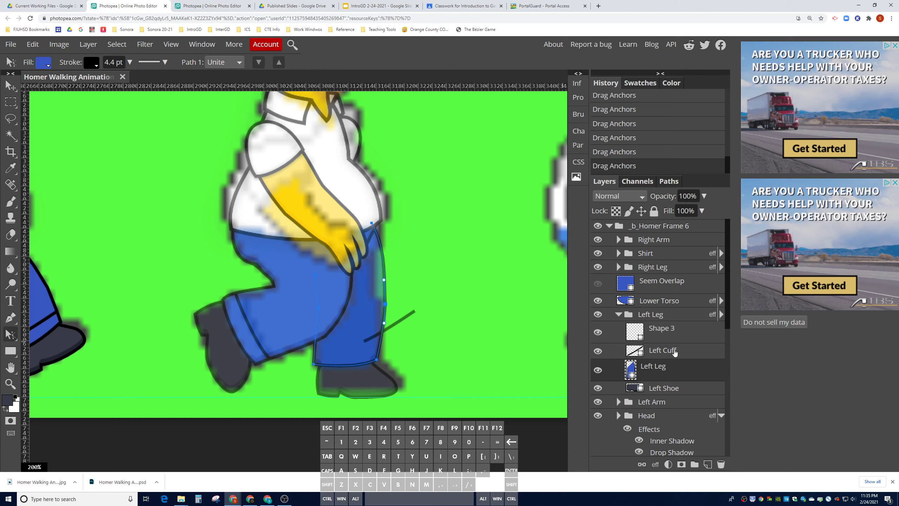
# Move both ends of the Left Cuff line across the lower left trouser leg and bend it parallel to the hem
pyautogui.click(383, 327)
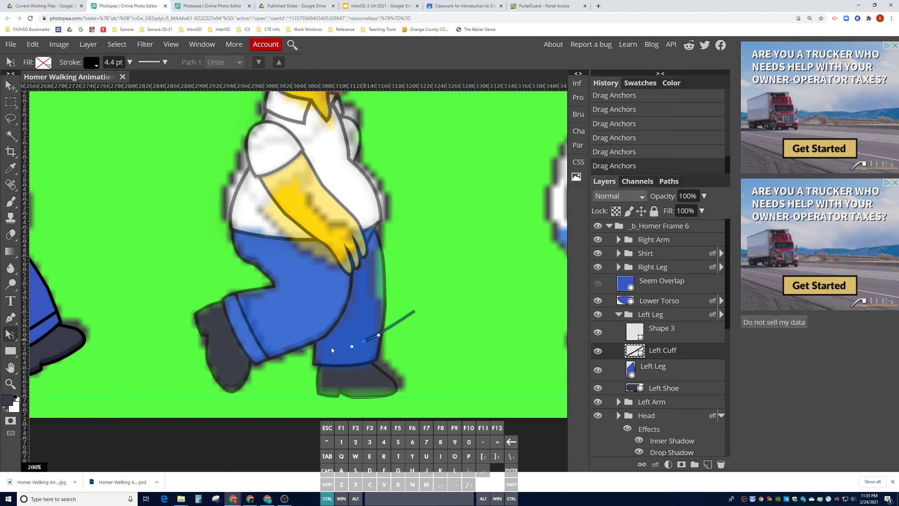
pyautogui.moveTo(364, 341); pyautogui.dragTo(328, 352)
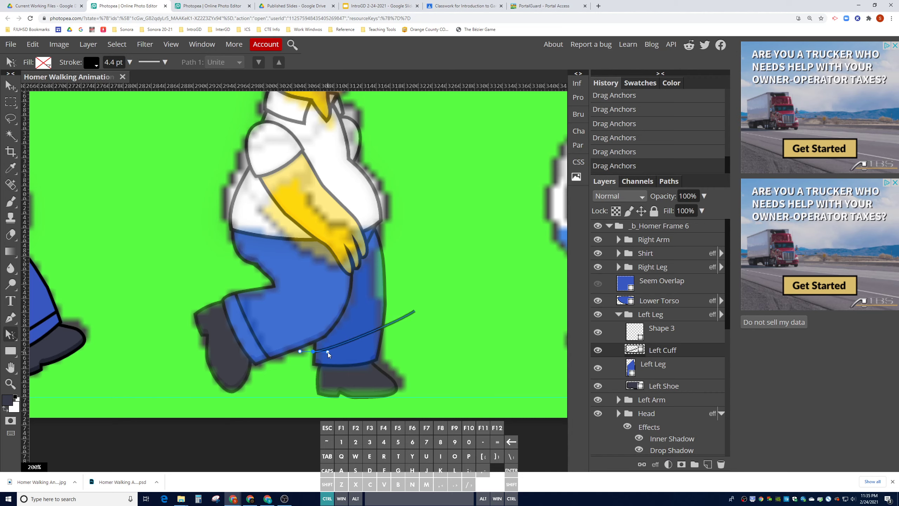
pyautogui.moveTo(415, 311); pyautogui.dragTo(363, 352)
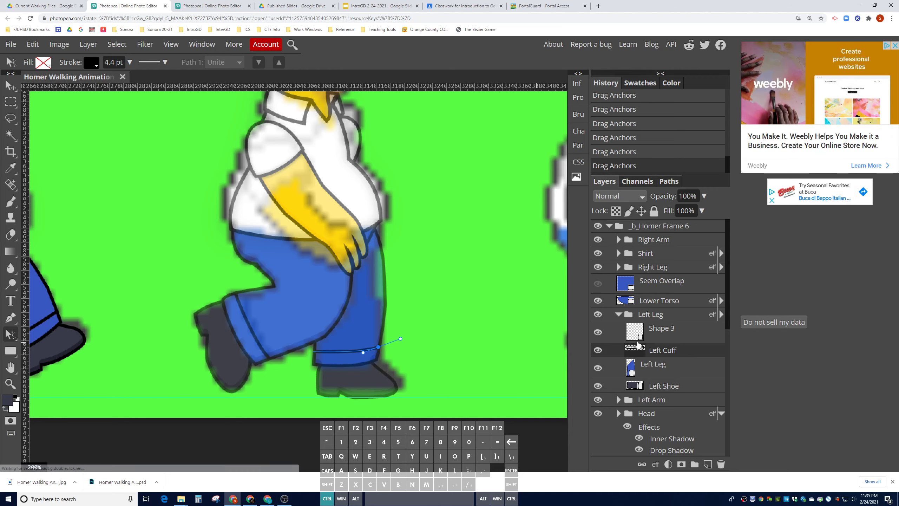
# Select the Left Leg's front hem corner anchor and compare the leg and upper body with the reference pose
pyautogui.click(654, 364)
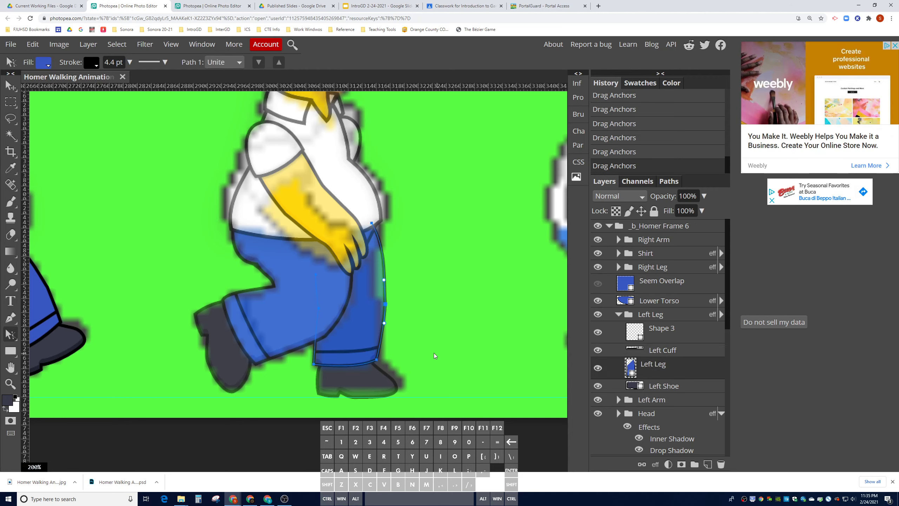
pyautogui.click(377, 358)
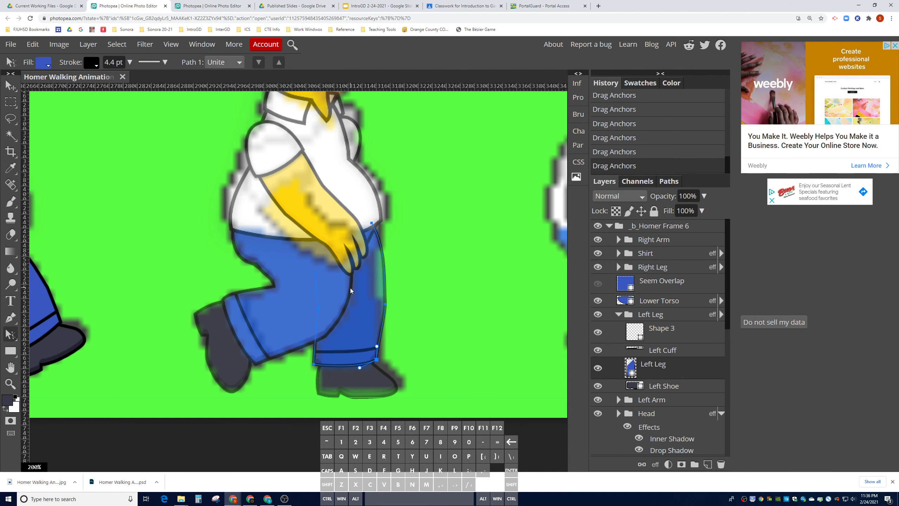
pyautogui.scroll(2, 350, 288)
pyautogui.scroll(2, 350, 288)
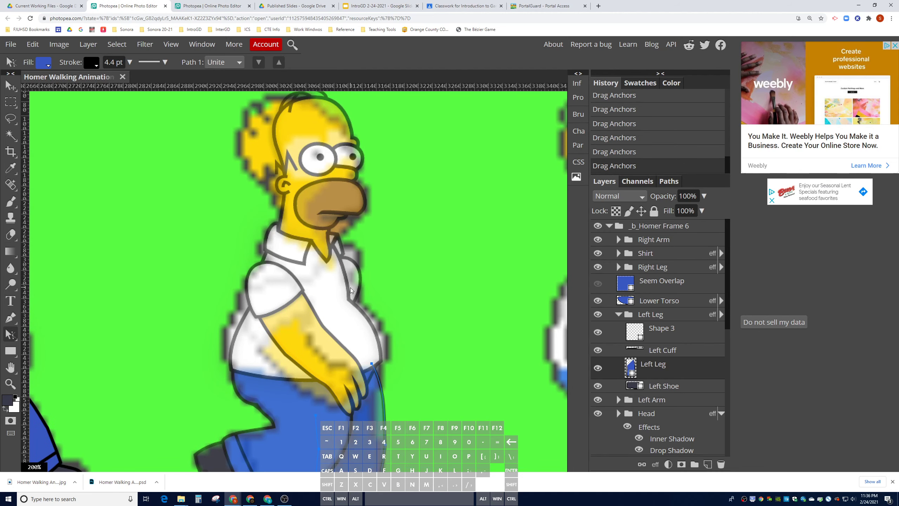
pyautogui.scroll(-3, 344, 240)
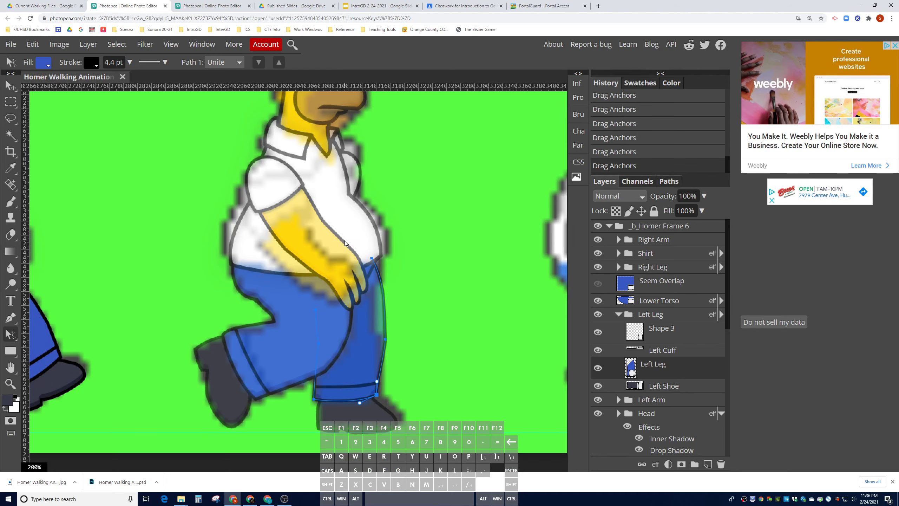
# Transform the Head group, moving its pivot to the neck base and rotating it to about -1.2°
pyautogui.scroll(3, 344, 241)
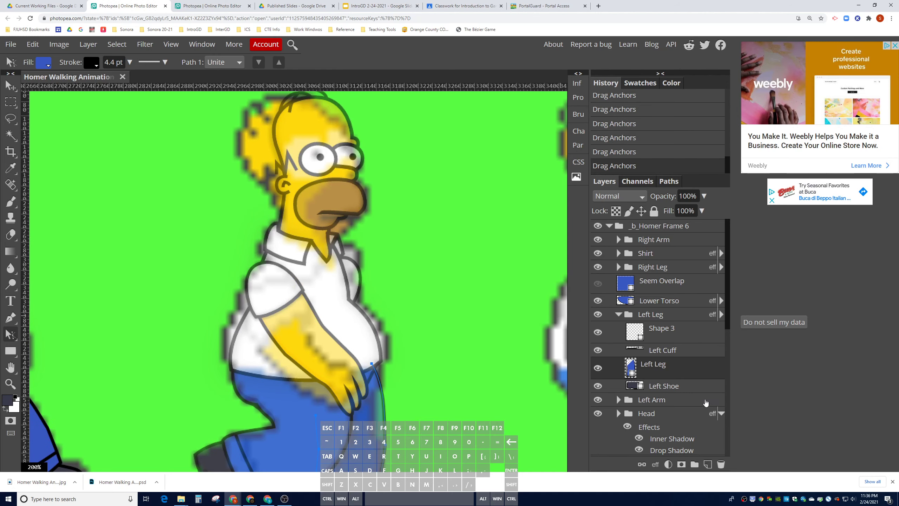
pyautogui.click(652, 418)
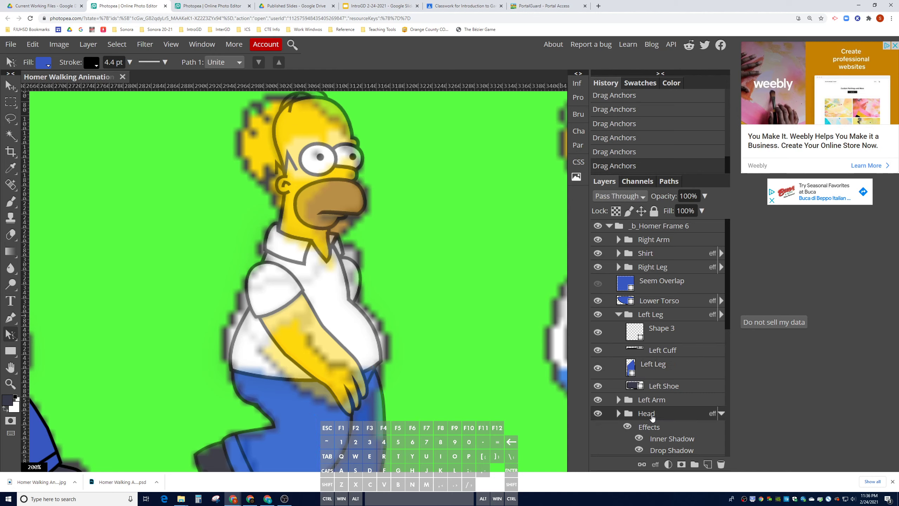
pyautogui.click(10, 85)
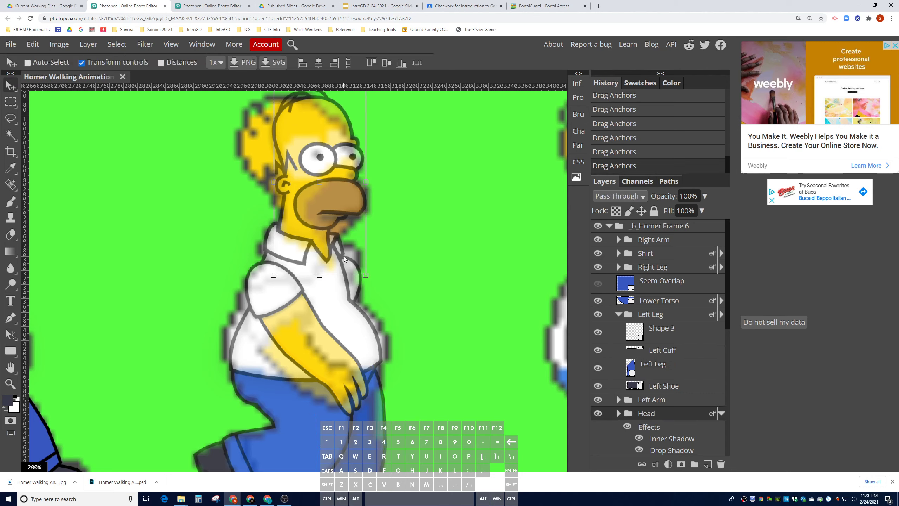
pyautogui.moveTo(318, 182); pyautogui.dragTo(305, 250)
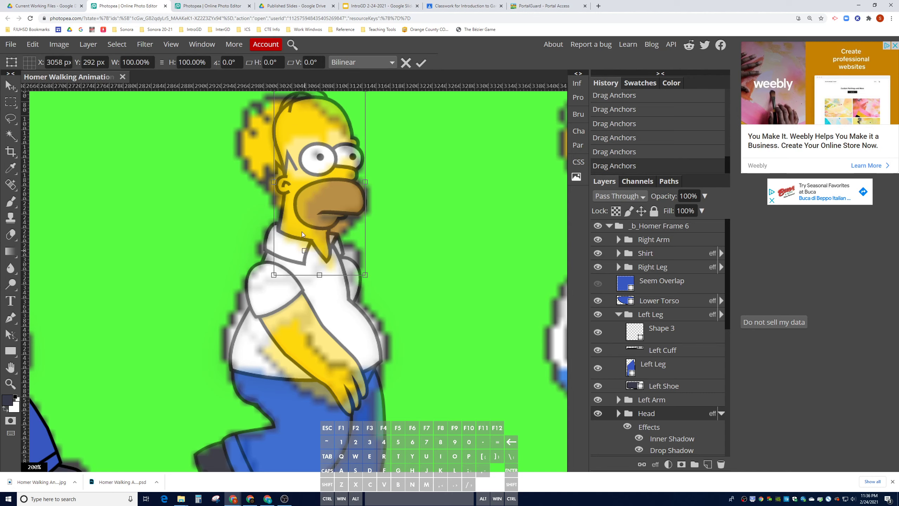
pyautogui.moveTo(271, 130); pyautogui.dragTo(268, 132)
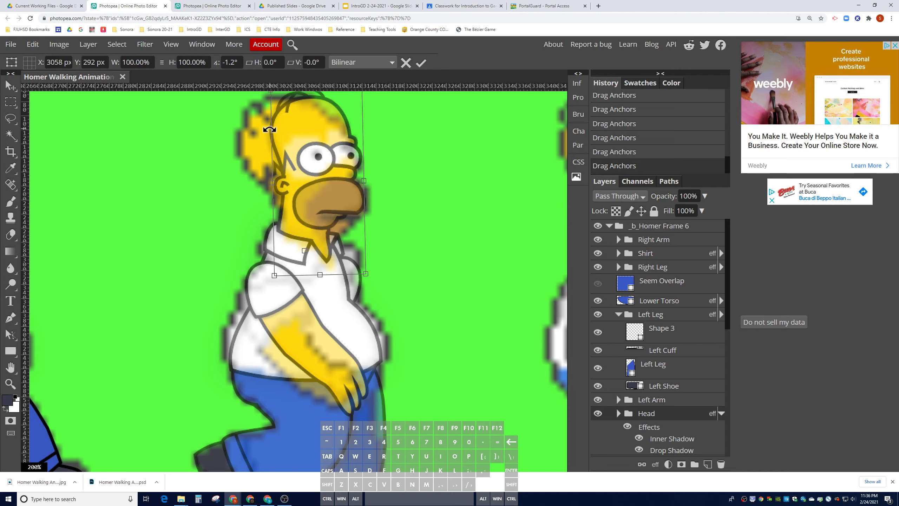
# Examine the whole frame 6 figure and its layers, comparing the head tilt, torso and legs with the reference pose
pyautogui.scroll(-5, 374, 277)
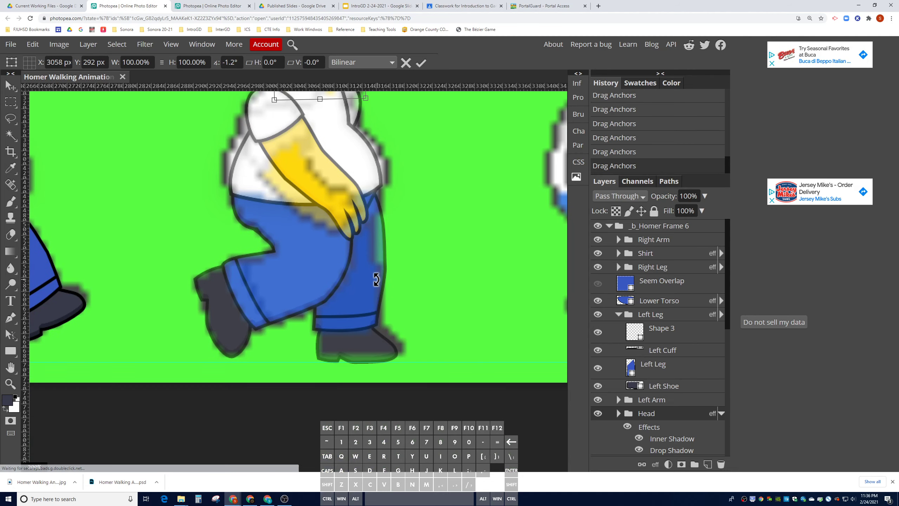
pyautogui.scroll(2, 375, 277)
pyautogui.scroll(2, 352, 233)
pyautogui.scroll(-2, 351, 233)
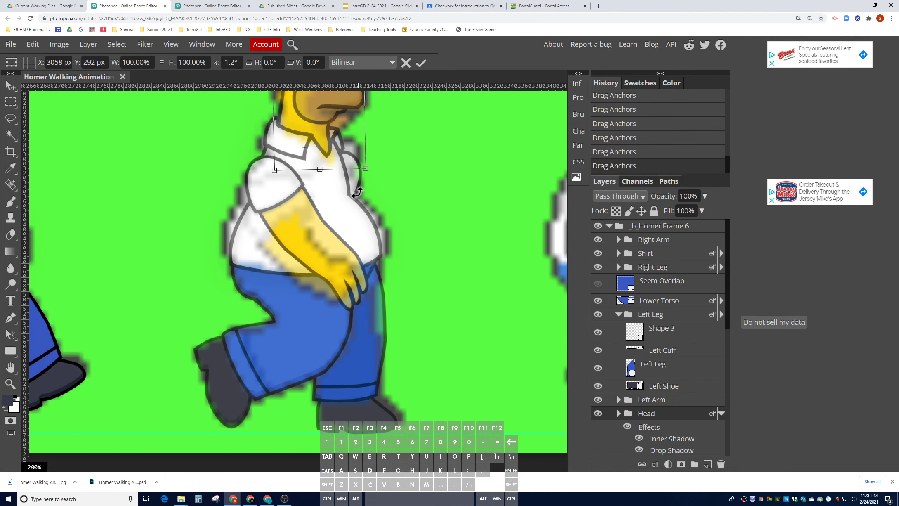
pyautogui.scroll(2, 340, 193)
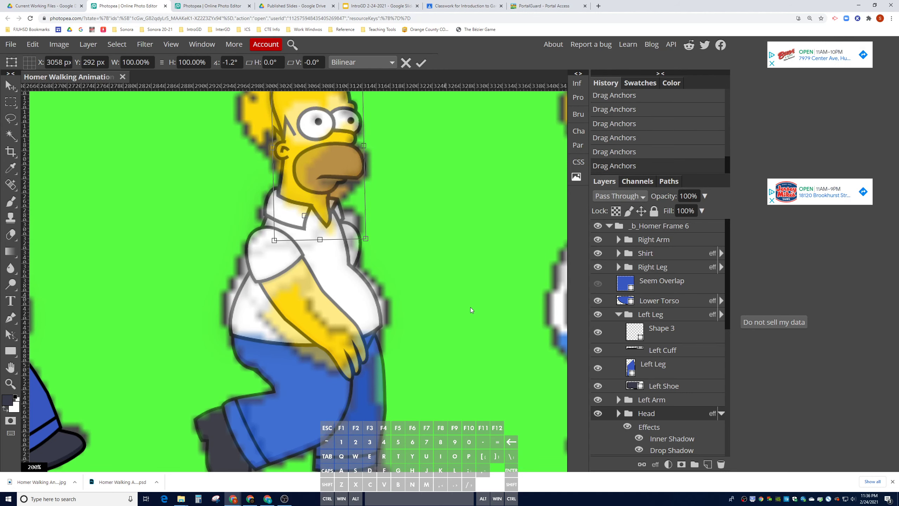
pyautogui.scroll(-3, 643, 329)
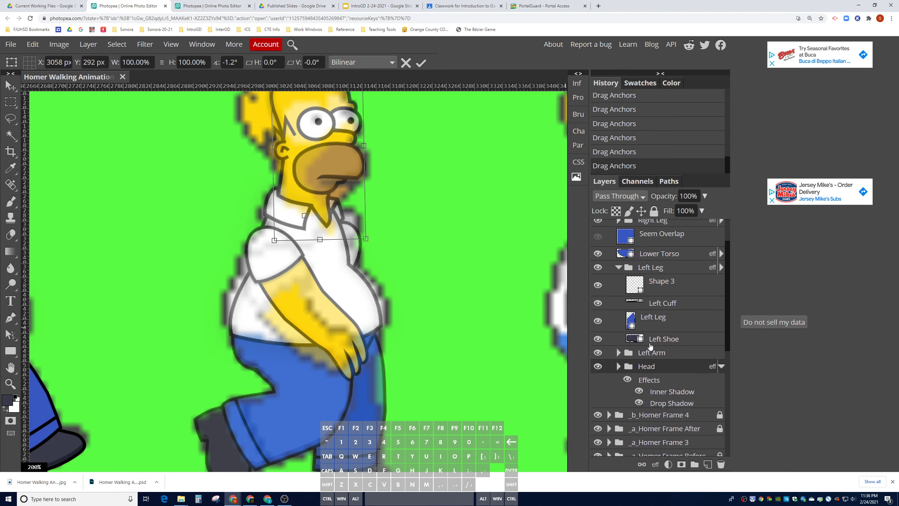
pyautogui.scroll(3, 642, 327)
pyautogui.scroll(1, 637, 322)
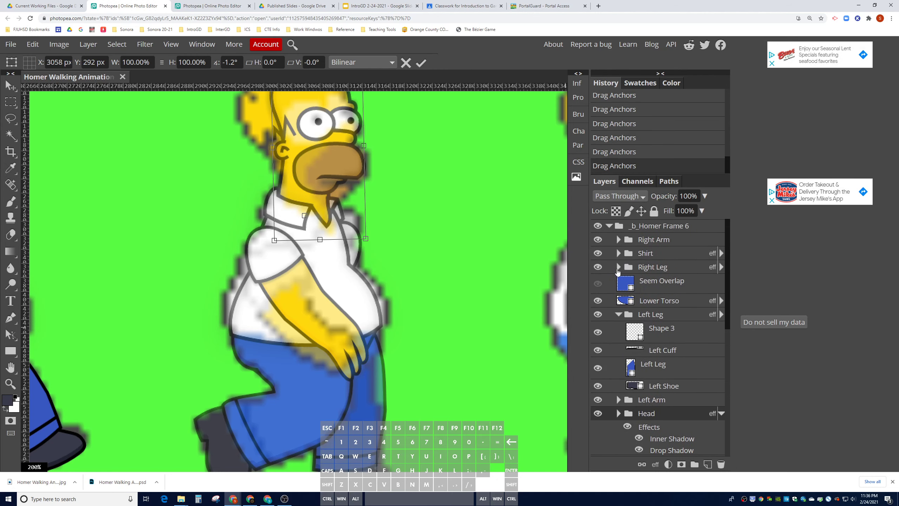
pyautogui.scroll(-3, 380, 301)
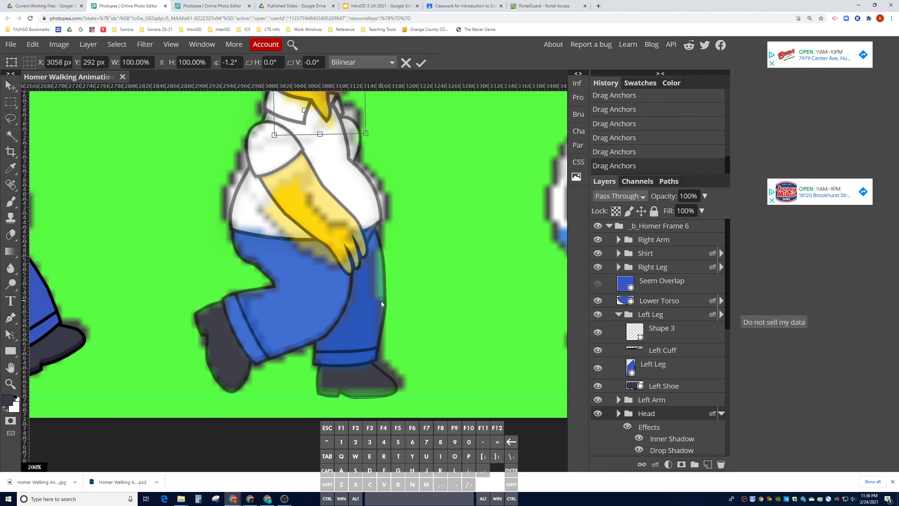
pyautogui.scroll(5, 381, 301)
pyautogui.scroll(-2, 380, 301)
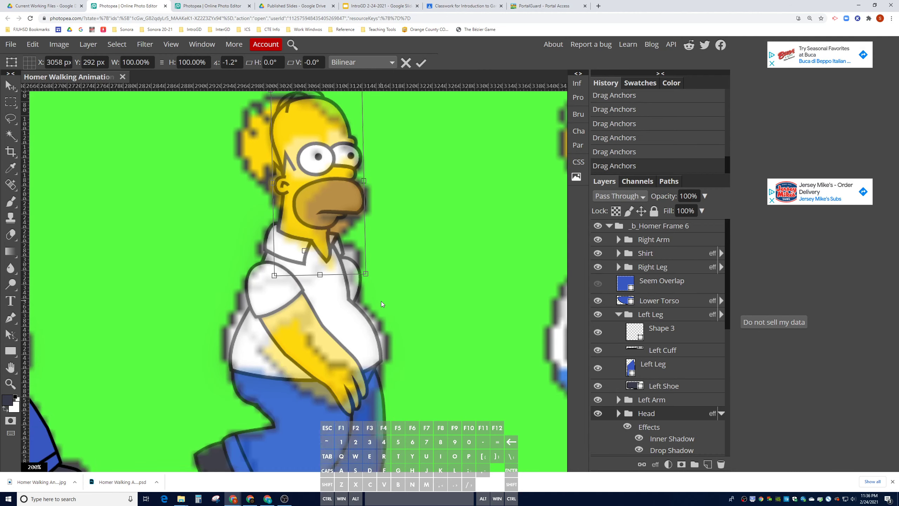